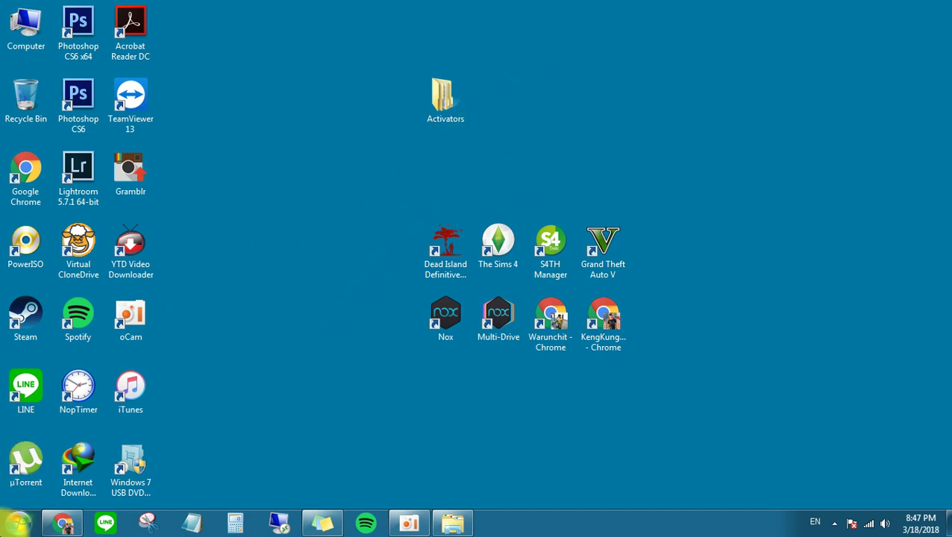
Step: Launch Excel 2013 from the Start menu's Microsoft Office 2013 folder and create a blank workbook
{"action": "left_click", "coordinate": [18, 522]}
{"action": "left_click", "coordinate": [63, 460]}
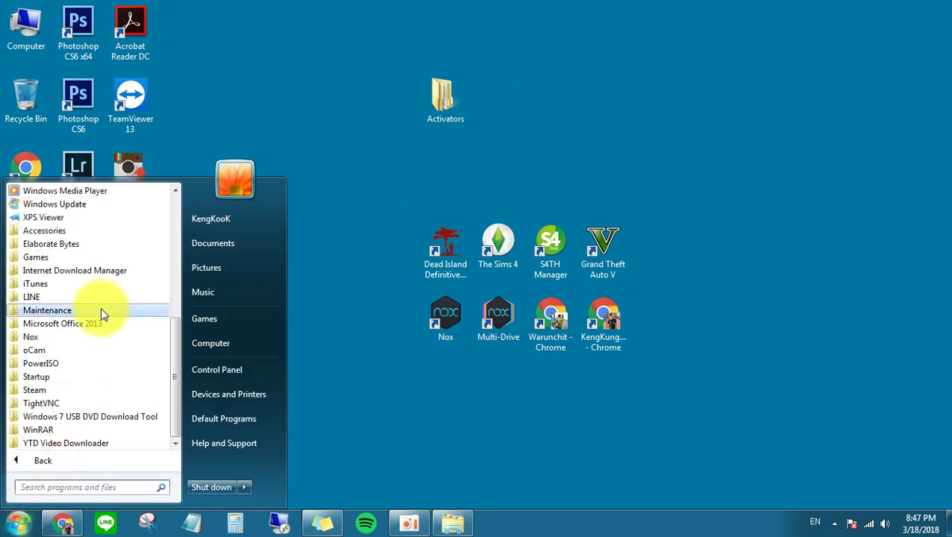
{"action": "left_click", "coordinate": [104, 325]}
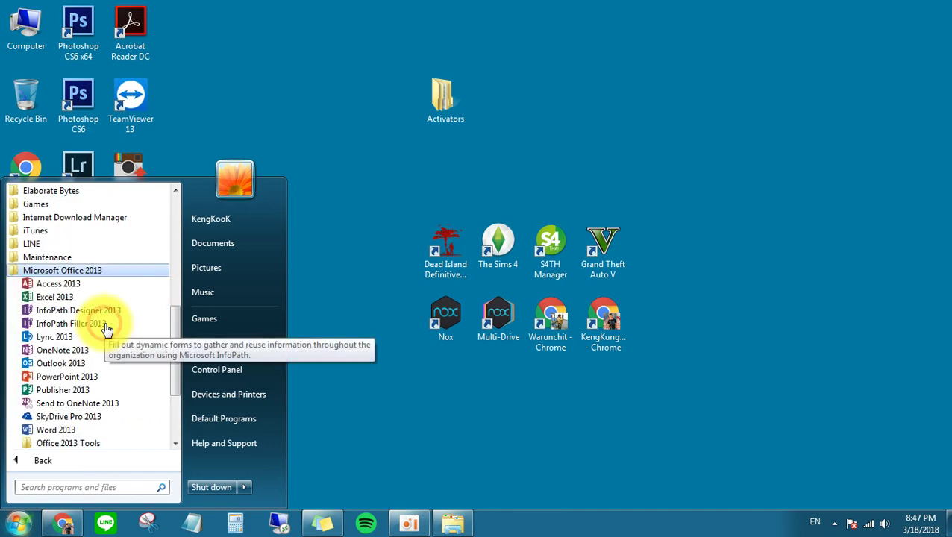
{"action": "left_click", "coordinate": [56, 298]}
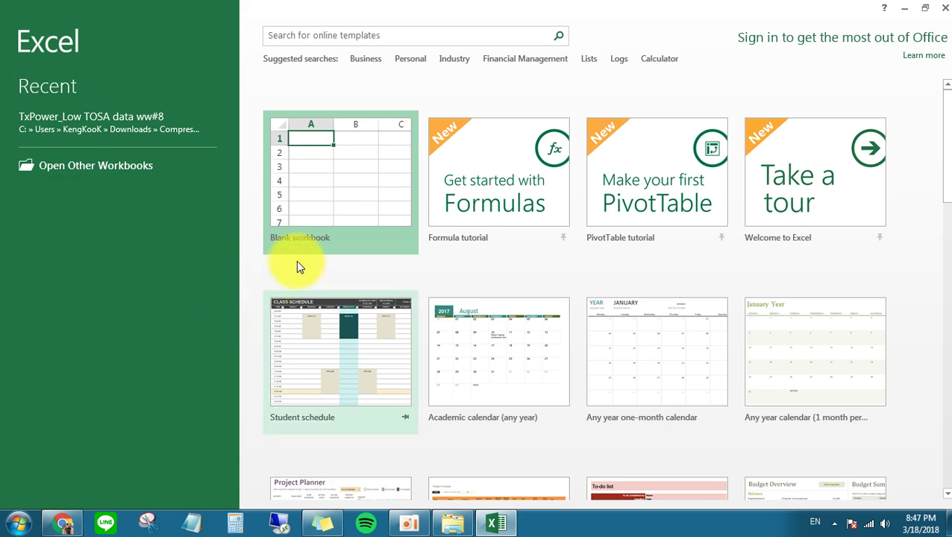
{"action": "left_click", "coordinate": [340, 207]}
{"action": "left_click", "coordinate": [340, 207]}
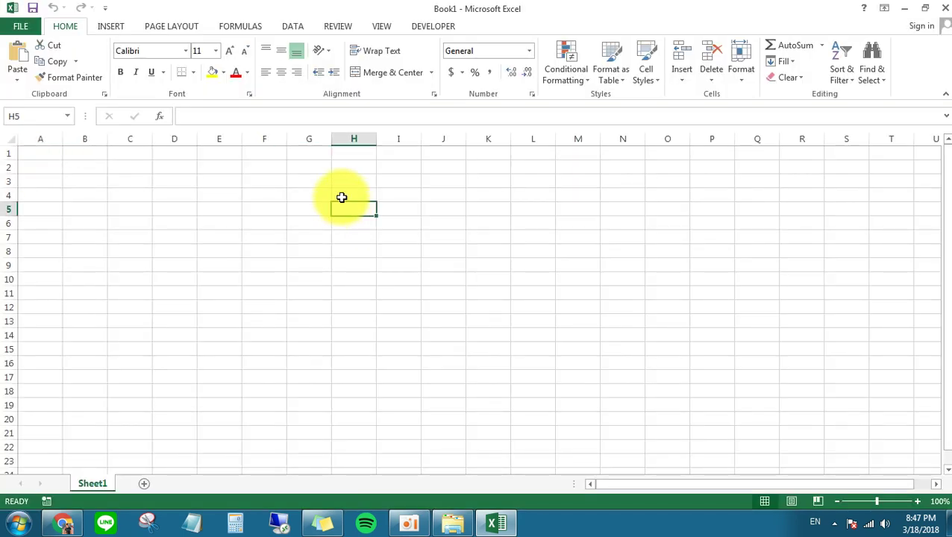
{"action": "left_click", "coordinate": [36, 154]}
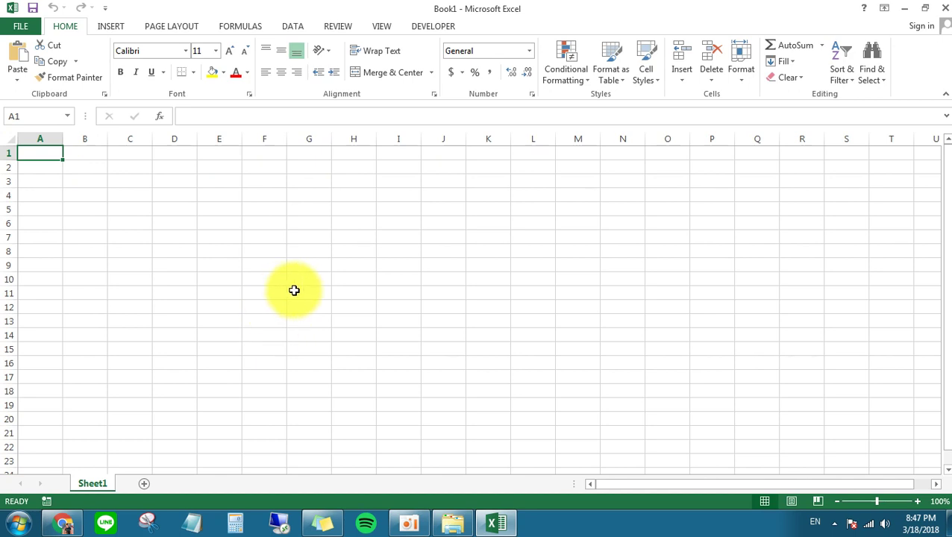
{"action": "left_click", "coordinate": [431, 29]}
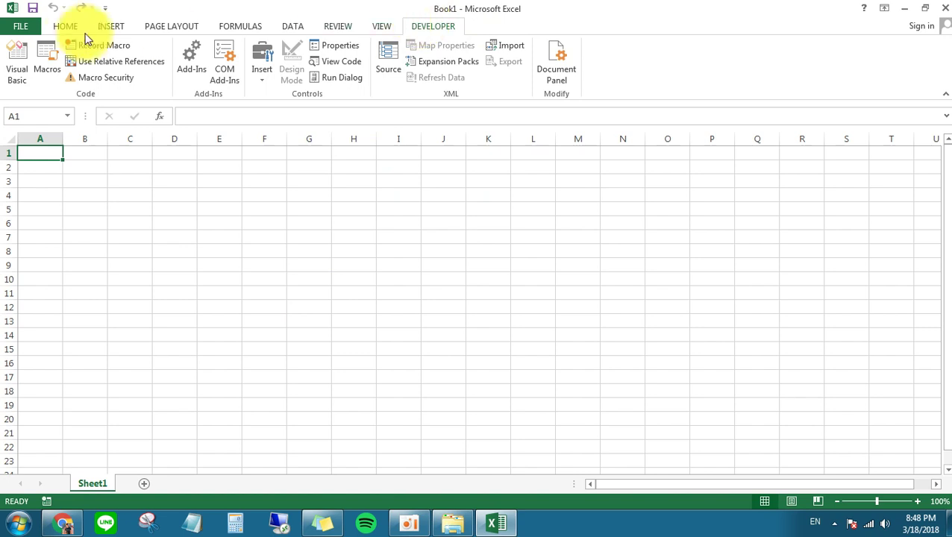
{"action": "left_click", "coordinate": [67, 28]}
{"action": "left_click", "coordinate": [14, 26]}
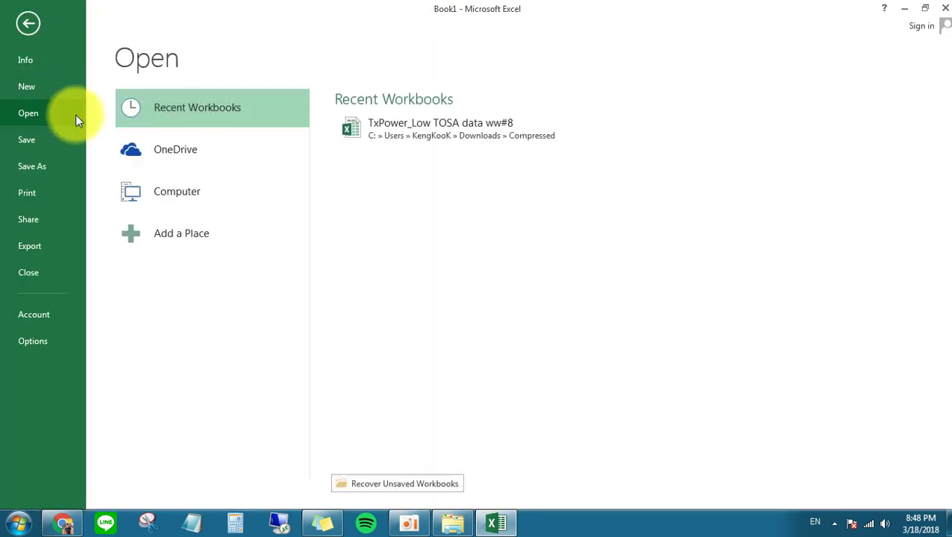
{"action": "left_click", "coordinate": [29, 24]}
{"action": "left_click", "coordinate": [20, 26]}
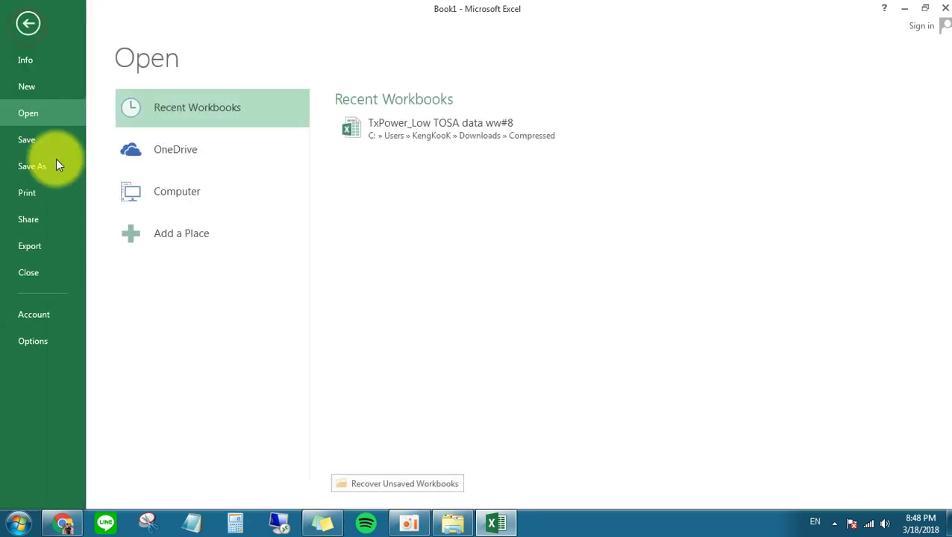
{"action": "left_click", "coordinate": [36, 344]}
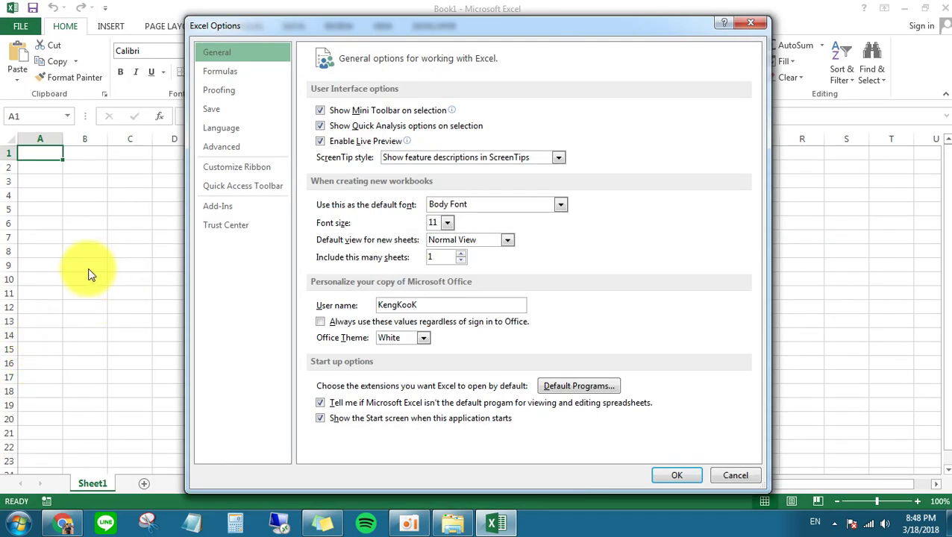
{"action": "left_click", "coordinate": [223, 177]}
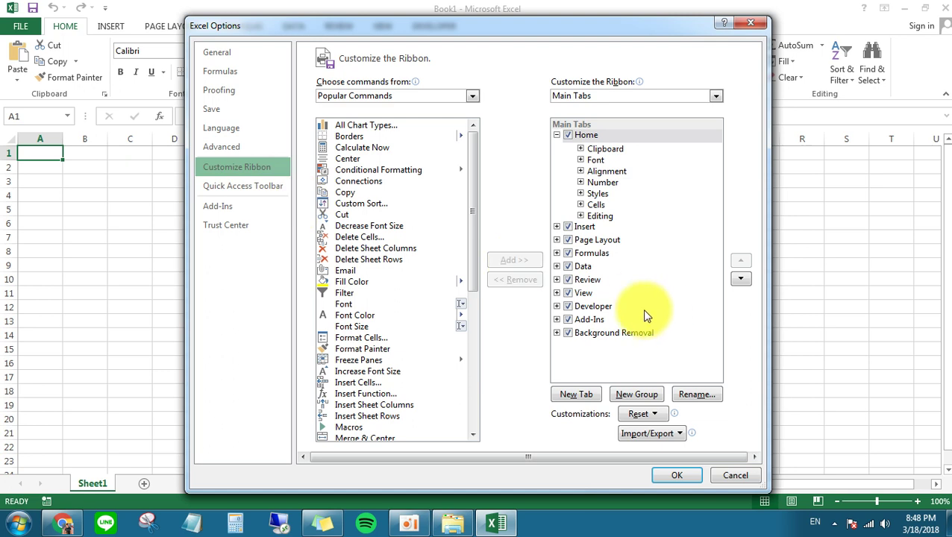
{"action": "left_click", "coordinate": [569, 307]}
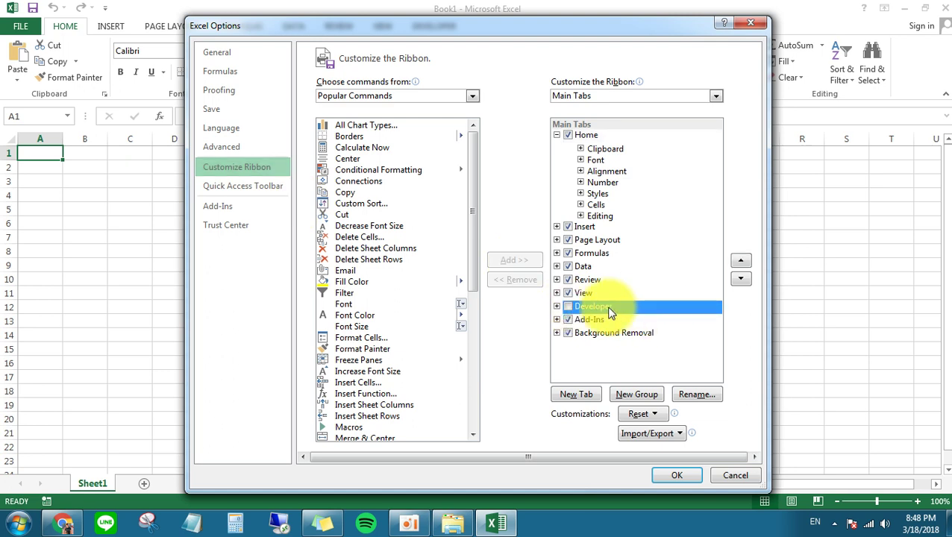
{"action": "left_click", "coordinate": [667, 468]}
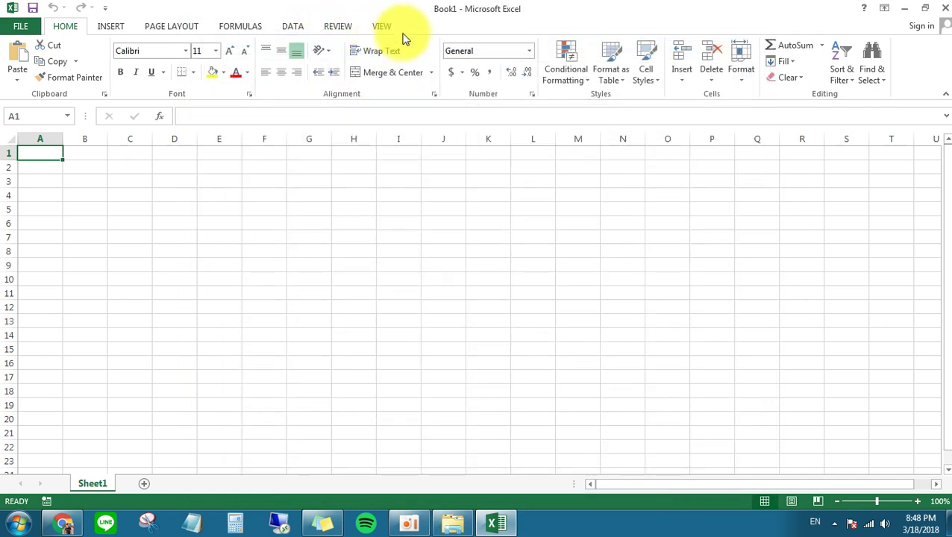
{"action": "left_click", "coordinate": [21, 26]}
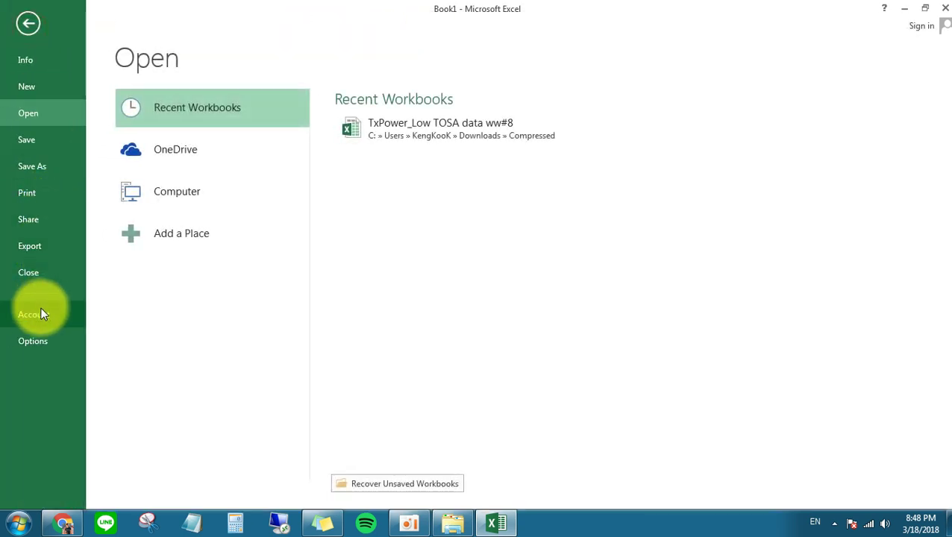
{"action": "left_click", "coordinate": [30, 341]}
{"action": "left_click", "coordinate": [270, 168]}
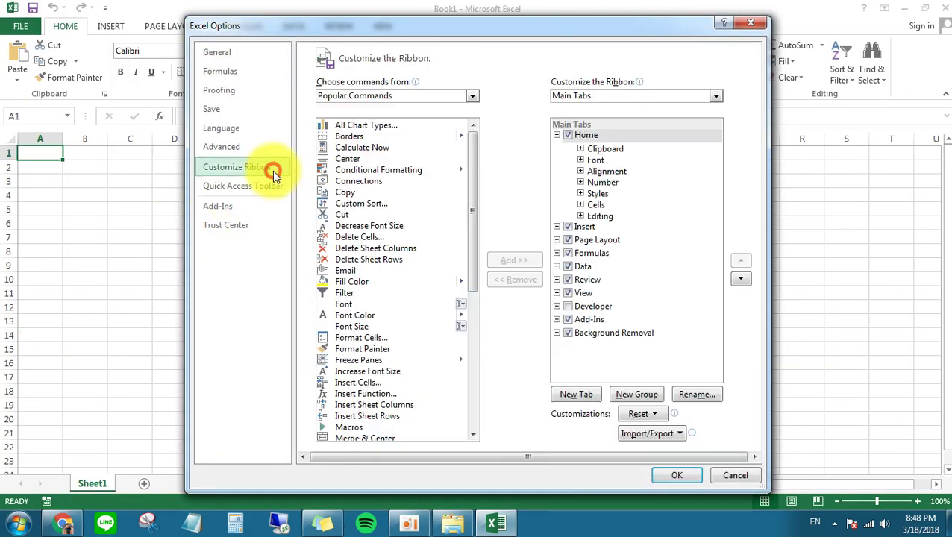
{"action": "left_click", "coordinate": [569, 306]}
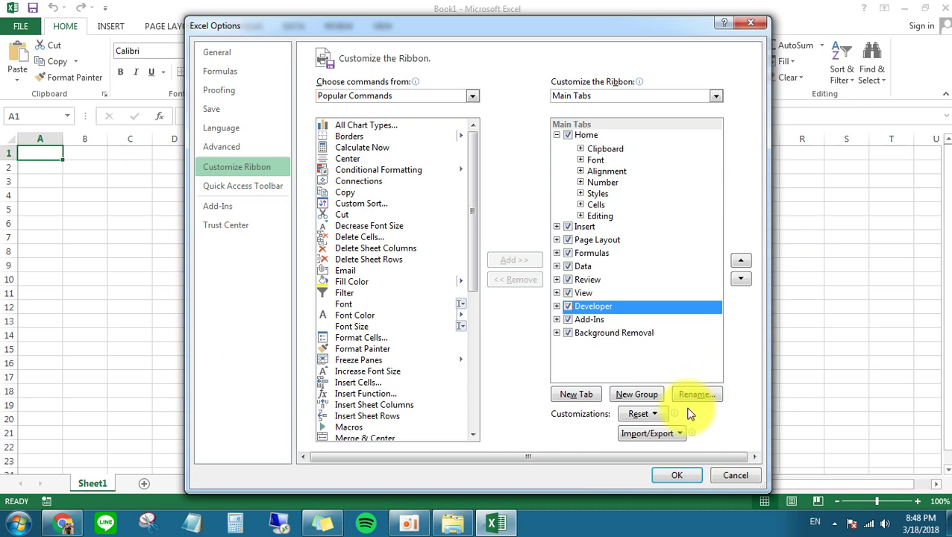
{"action": "left_click", "coordinate": [671, 474]}
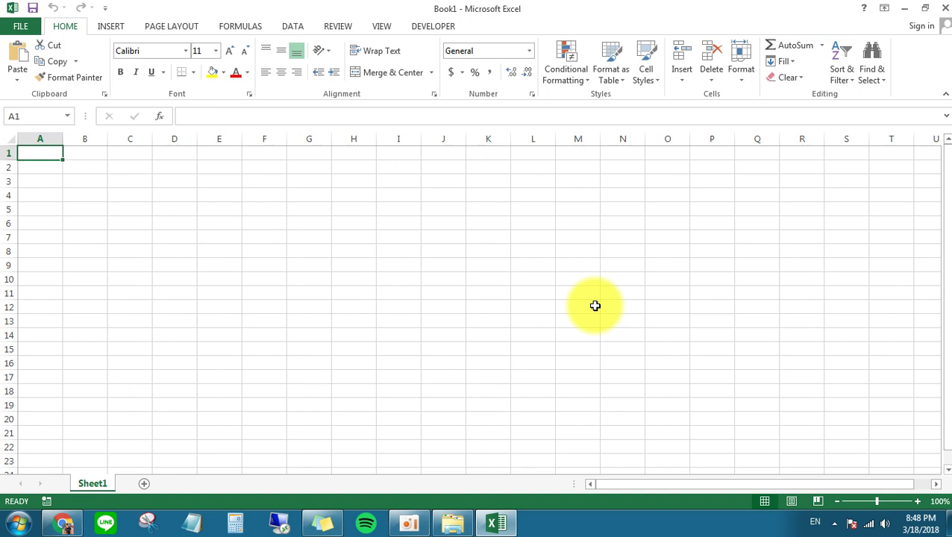
Step: Show the Developer tab, add worksheets Sheet2 and Sheet3, and return to Sheet1
{"action": "left_click", "coordinate": [450, 30]}
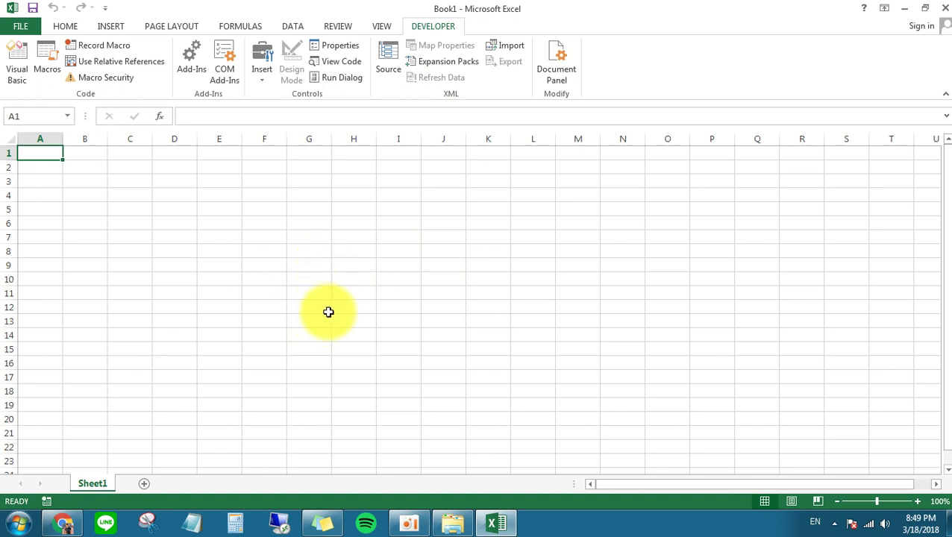
{"action": "left_click", "coordinate": [146, 486]}
{"action": "left_click", "coordinate": [188, 484]}
{"action": "left_click", "coordinate": [94, 484]}
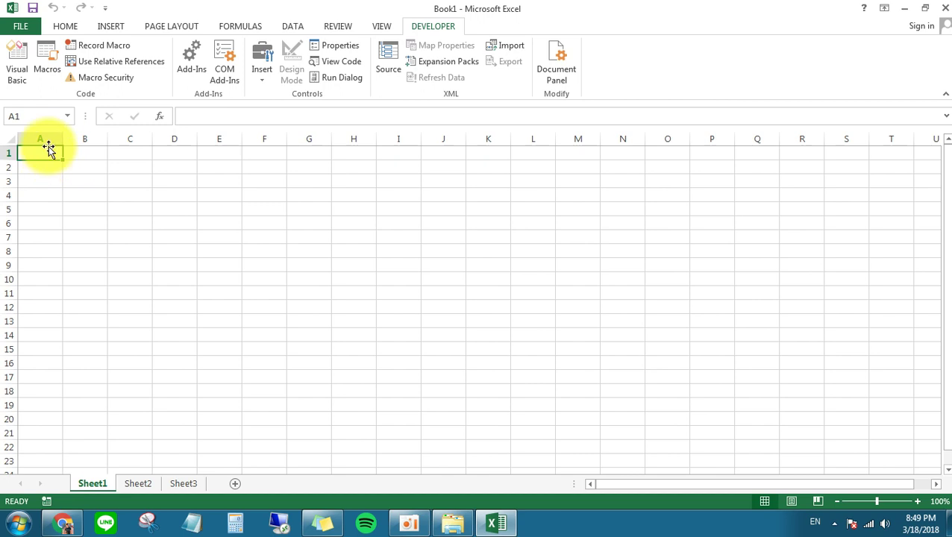
{"action": "right_click", "coordinate": [56, 140]}
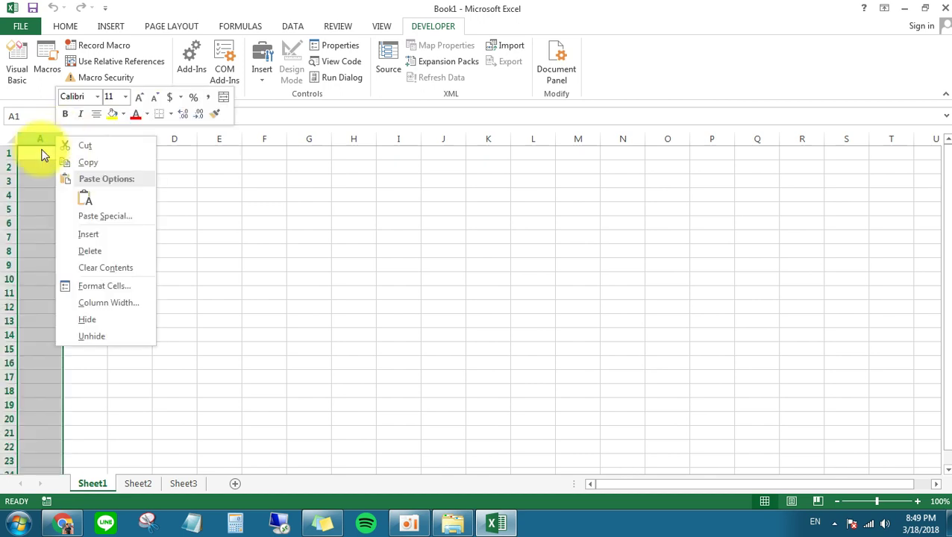
{"action": "key", "text": "Escape"}
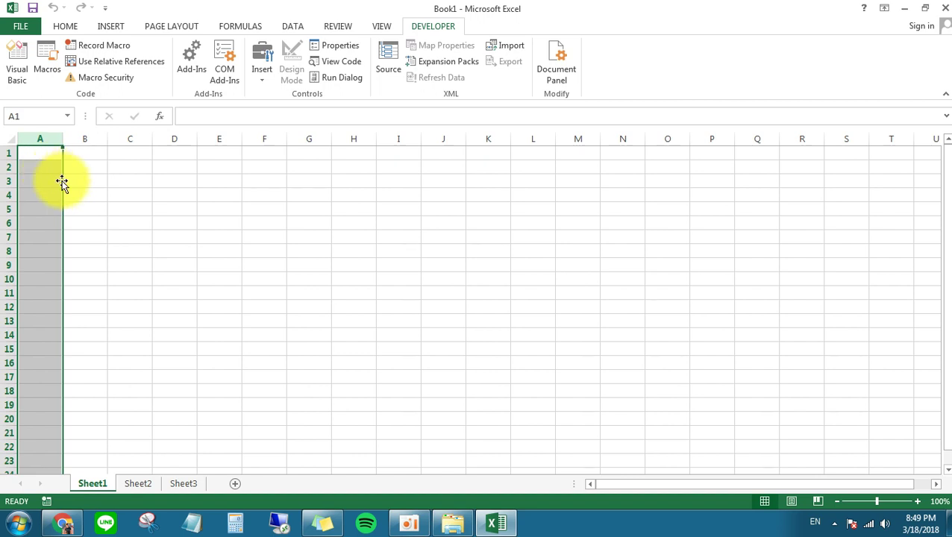
{"action": "left_click", "coordinate": [75, 179]}
{"action": "left_click", "coordinate": [57, 164]}
{"action": "left_click", "coordinate": [58, 153]}
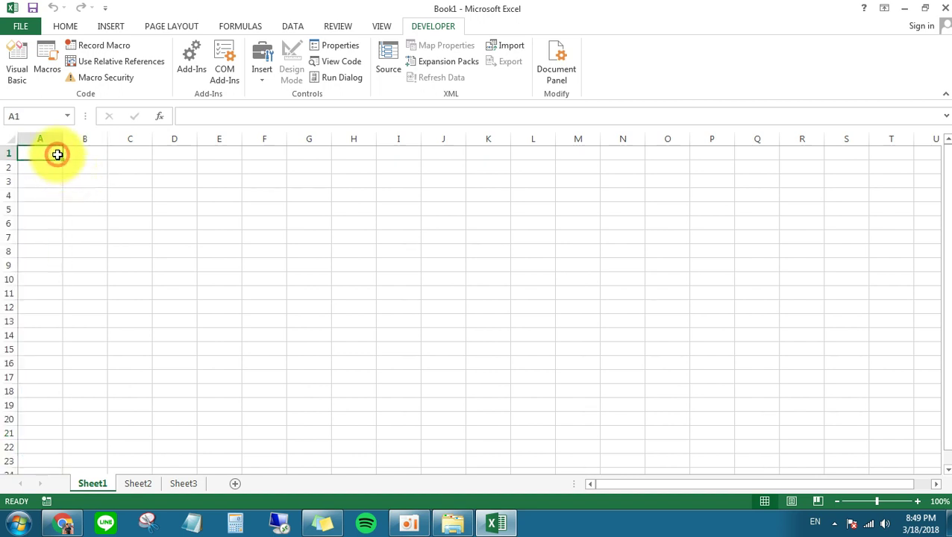
{"action": "type", "text": "test"}
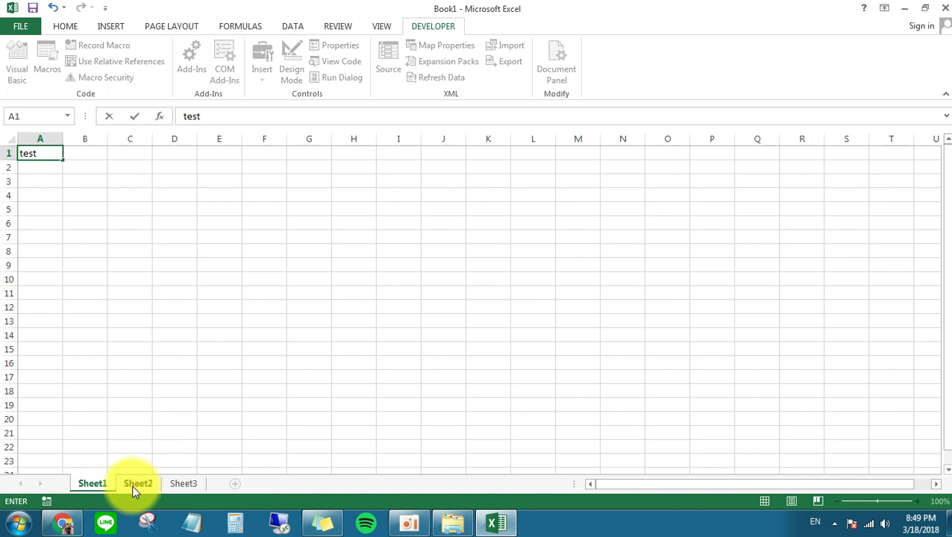
{"action": "left_click", "coordinate": [138, 483]}
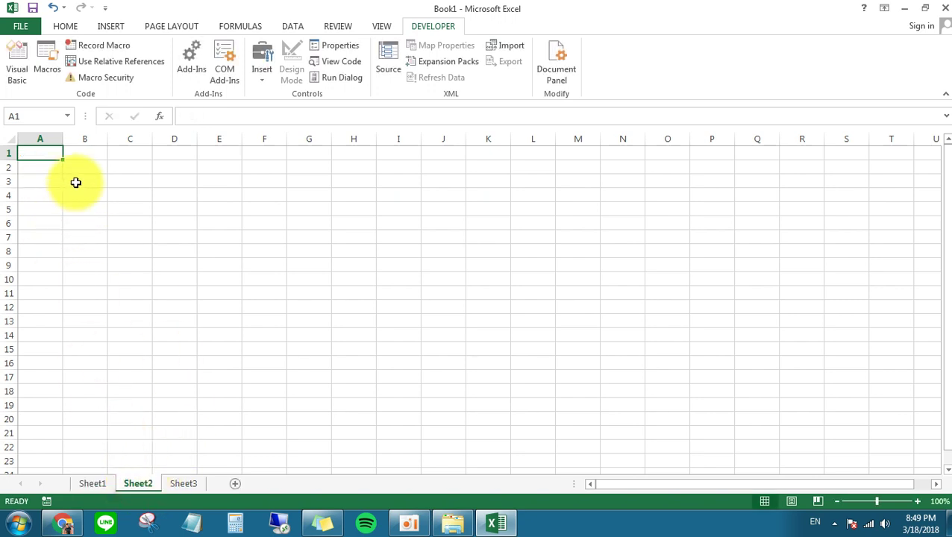
{"action": "type", "text": "test"}
{"action": "left_click", "coordinate": [191, 489]}
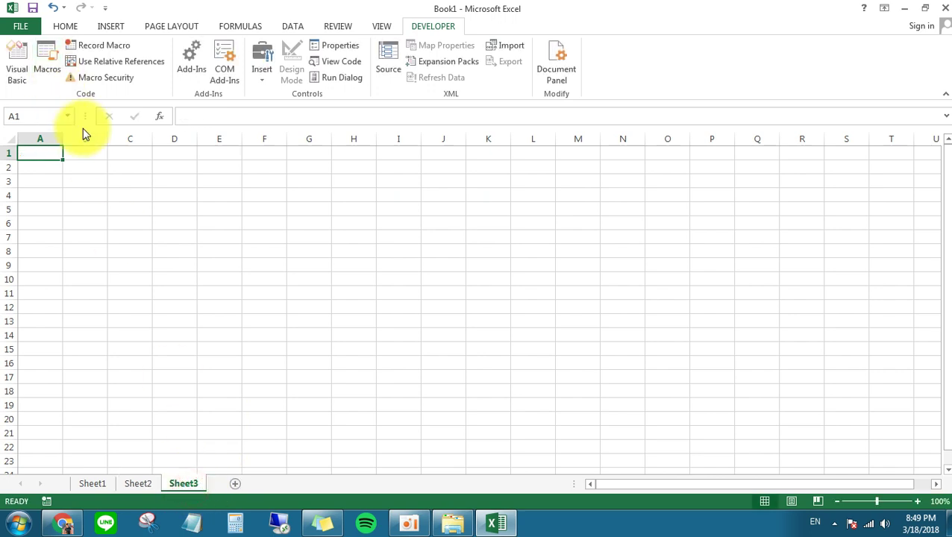
{"action": "type", "text": "test"}
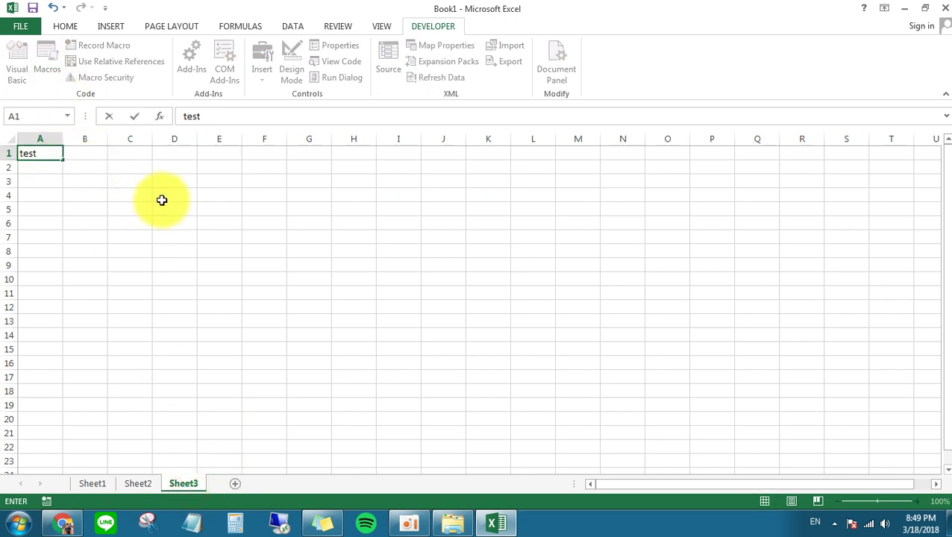
{"action": "left_click", "coordinate": [161, 198]}
{"action": "left_click", "coordinate": [108, 483]}
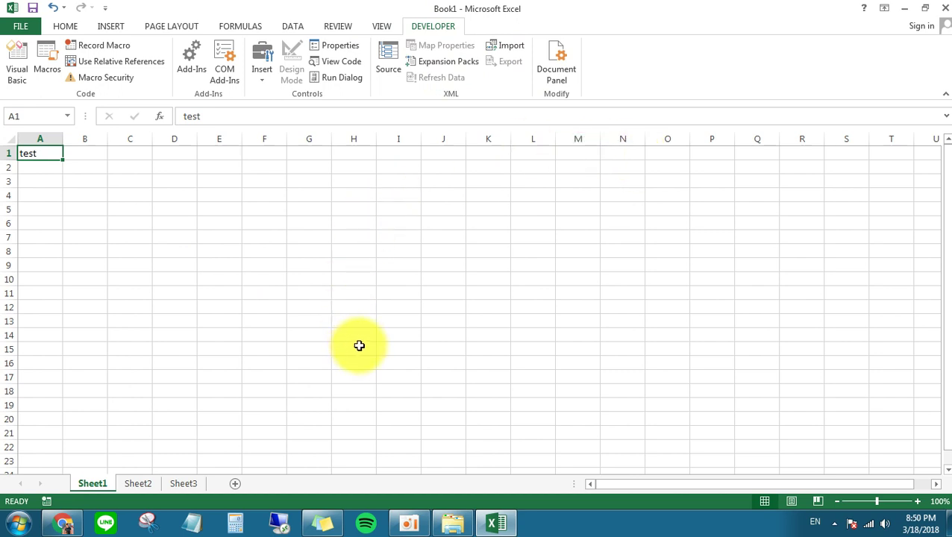
{"action": "left_click", "coordinate": [142, 484]}
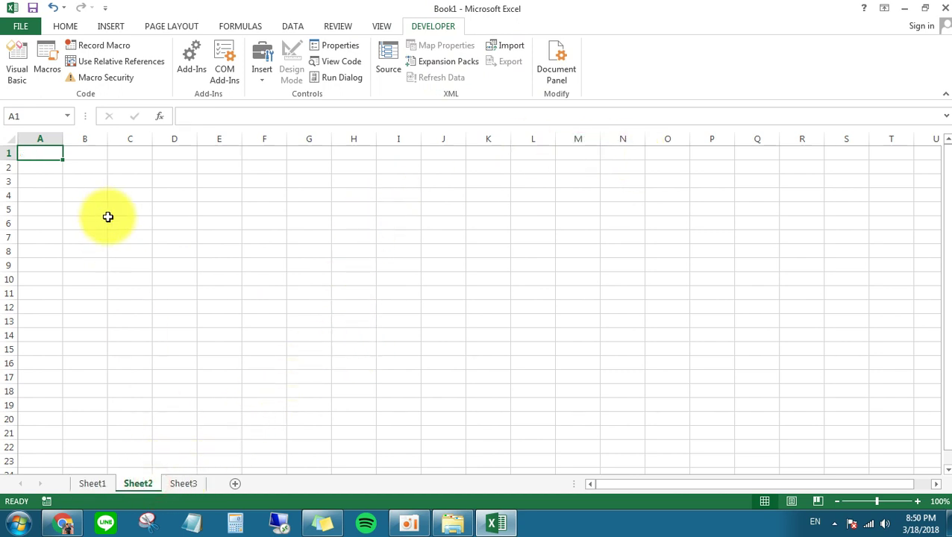
{"action": "left_click", "coordinate": [175, 483]}
{"action": "left_click", "coordinate": [52, 153]}
{"action": "left_click", "coordinate": [142, 483]}
{"action": "left_click", "coordinate": [96, 482]}
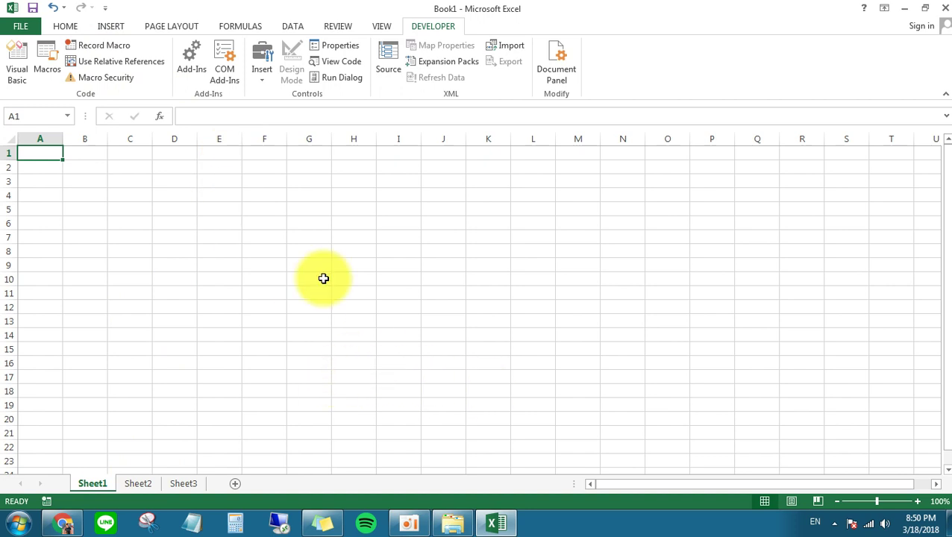
{"action": "left_click", "coordinate": [97, 50]}
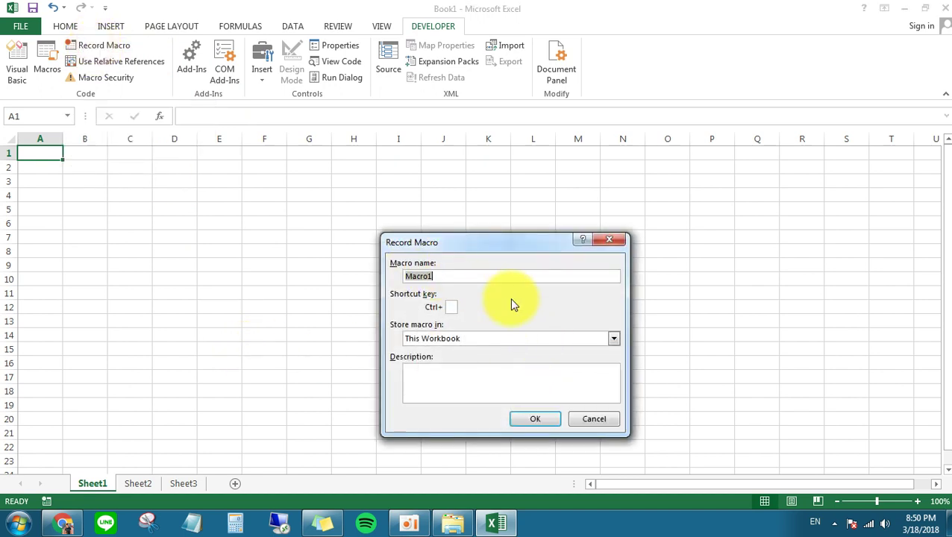
Step: Record Macro1 with shortcut Ctrl+Shift+A in This Workbook, described 'Auto fill test in sheet 1 > 2 > 3 @ Colum A'
{"action": "left_click", "coordinate": [451, 306]}
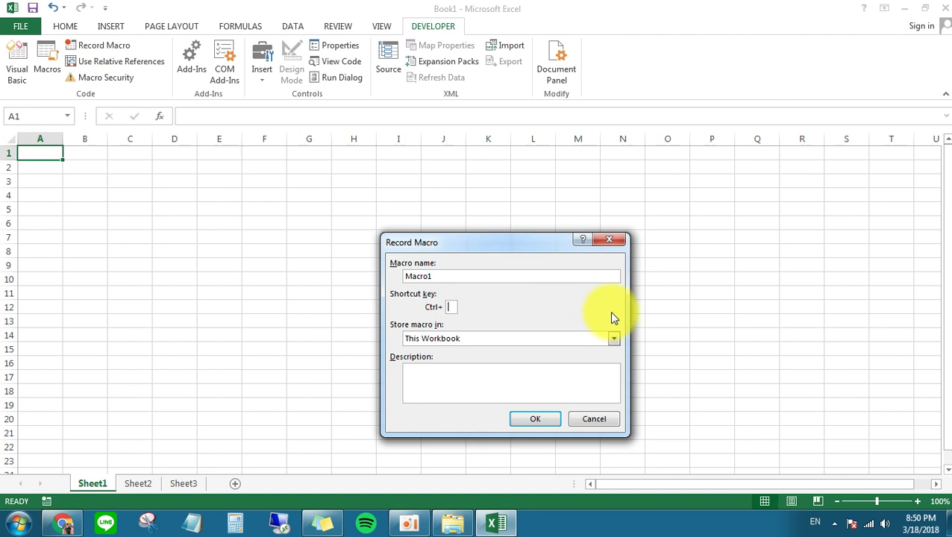
{"action": "type", "text": "A"}
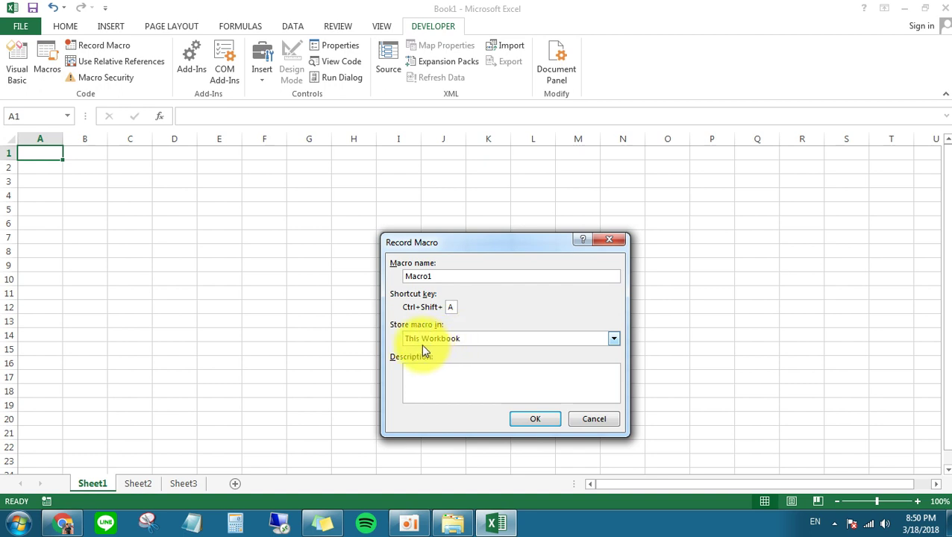
{"action": "left_click", "coordinate": [423, 340]}
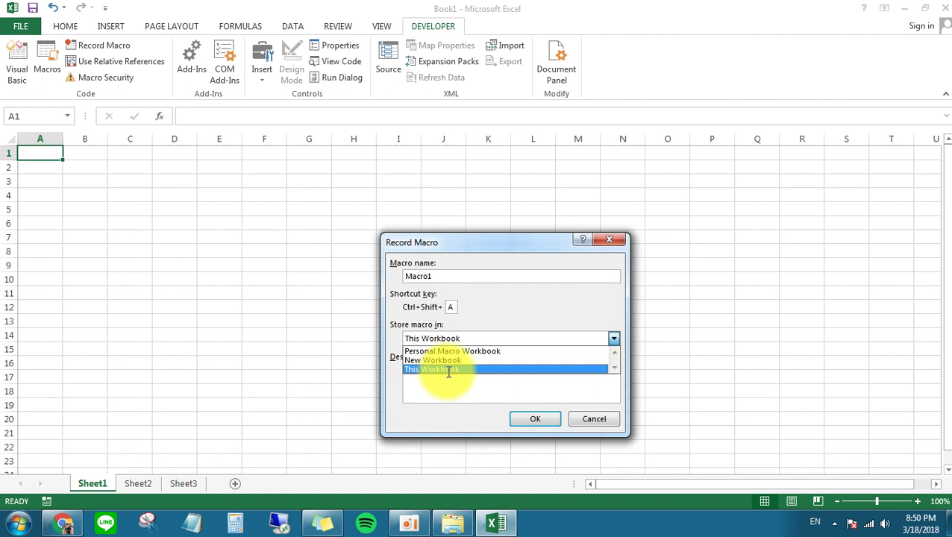
{"action": "left_click", "coordinate": [429, 371]}
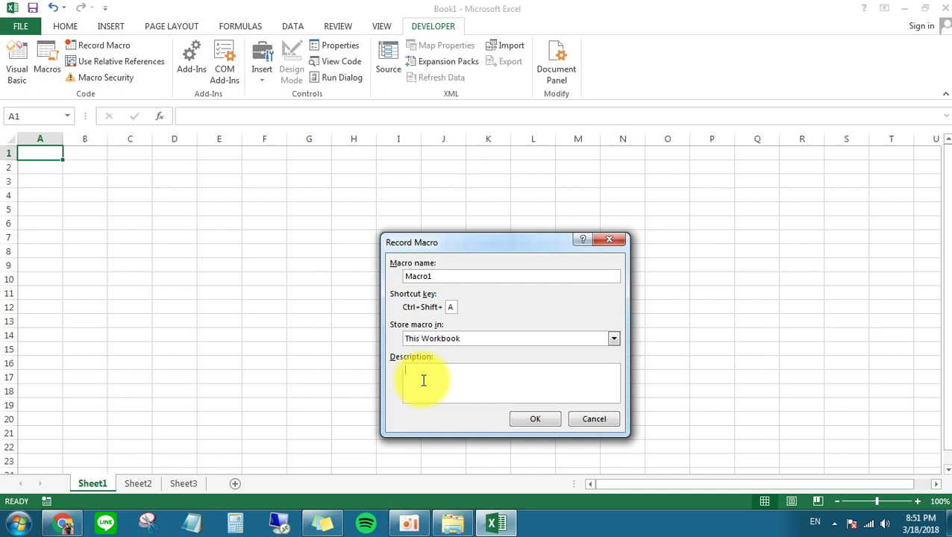
{"action": "type", "text": "Te"}
{"action": "key", "text": "BackSpace"}
{"action": "key", "text": "BackSpace"}
{"action": "type", "text": "Test"}
{"action": "key", "text": "BackSpace"}
{"action": "key", "text": "BackSpace"}
{"action": "key", "text": "BackSpace"}
{"action": "key", "text": "BackSpace"}
{"action": "key", "text": "BackSpace"}
{"action": "type", "text": "Auto fill test in"}
{"action": "type", "text": " sheet 1 "}
{"action": "type", "text": "> 2 > 3"}
{"action": "type", "text": " @ "}
{"action": "type", "text": "Colum A"}
{"action": "left_click", "coordinate": [537, 414]}
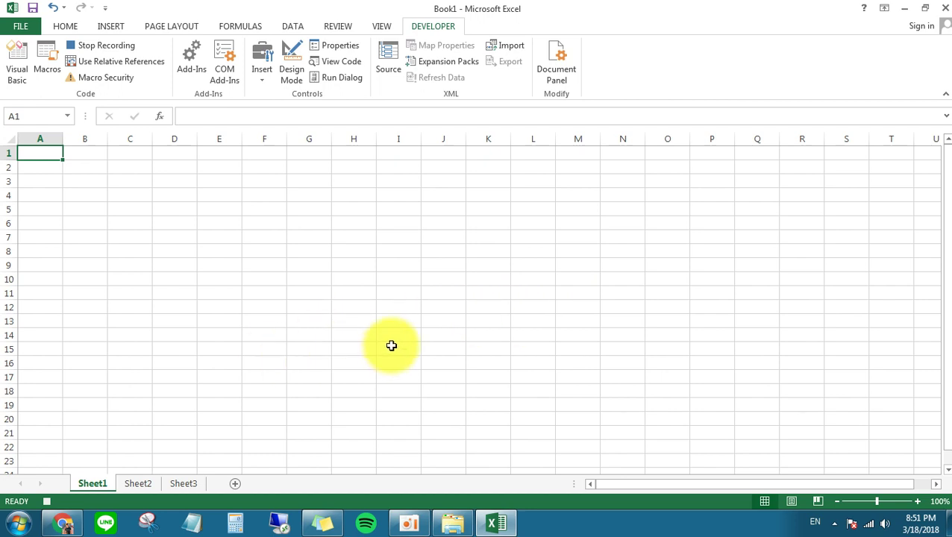
Step: Record entering 'test' in A1 on Sheet1, Sheet2 and Sheet3, then stop recording
{"action": "type", "text": "test"}
{"action": "left_click", "coordinate": [138, 483]}
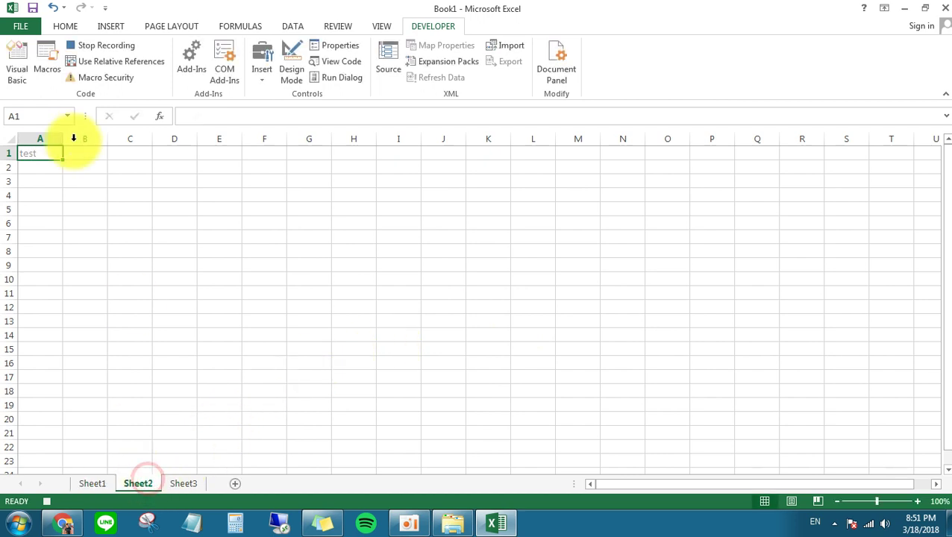
{"action": "type", "text": "test"}
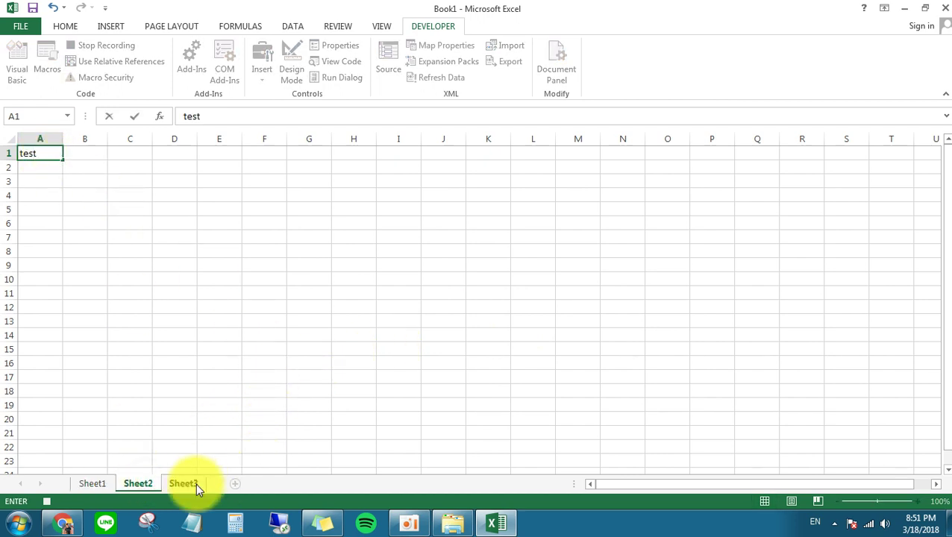
{"action": "left_click", "coordinate": [183, 483]}
{"action": "type", "text": "test"}
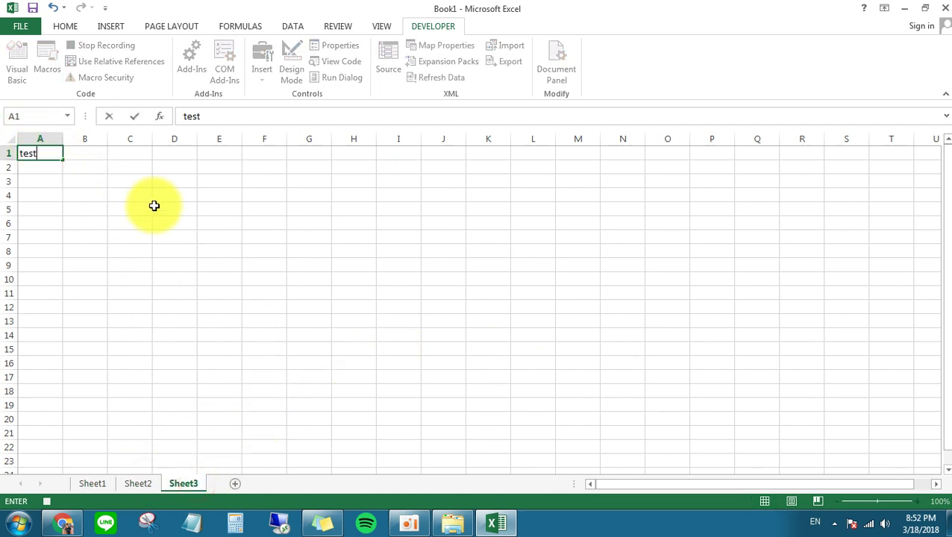
{"action": "left_click", "coordinate": [93, 483]}
{"action": "left_click", "coordinate": [129, 483]}
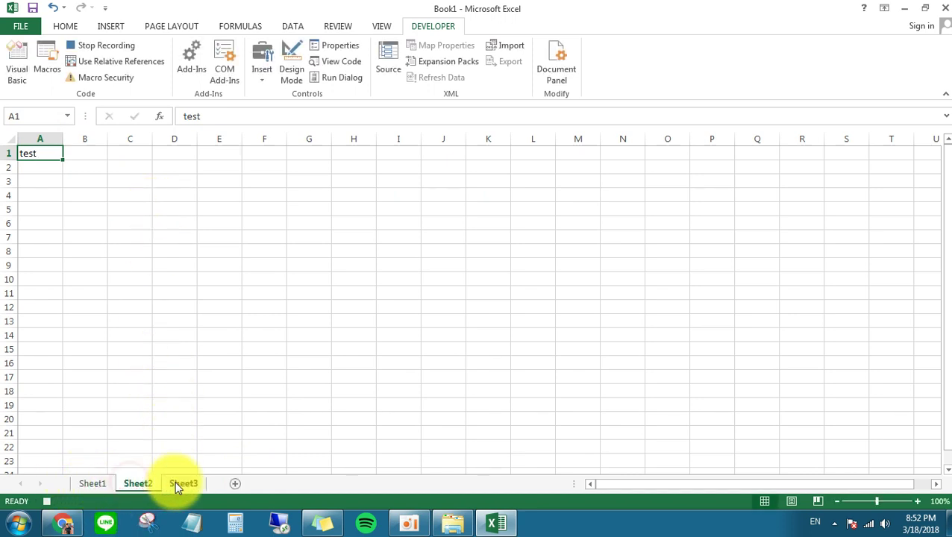
{"action": "left_click", "coordinate": [177, 484]}
{"action": "left_click", "coordinate": [107, 485]}
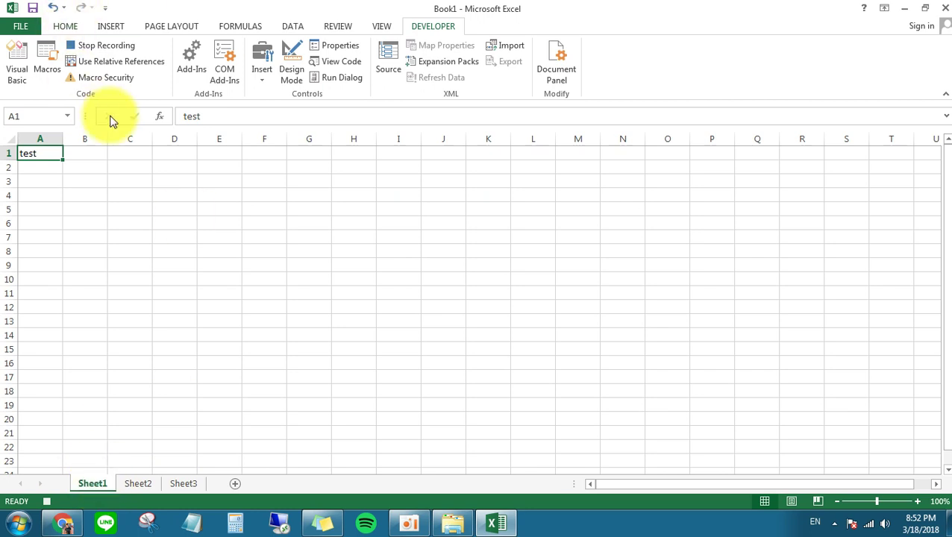
{"action": "left_click", "coordinate": [107, 47]}
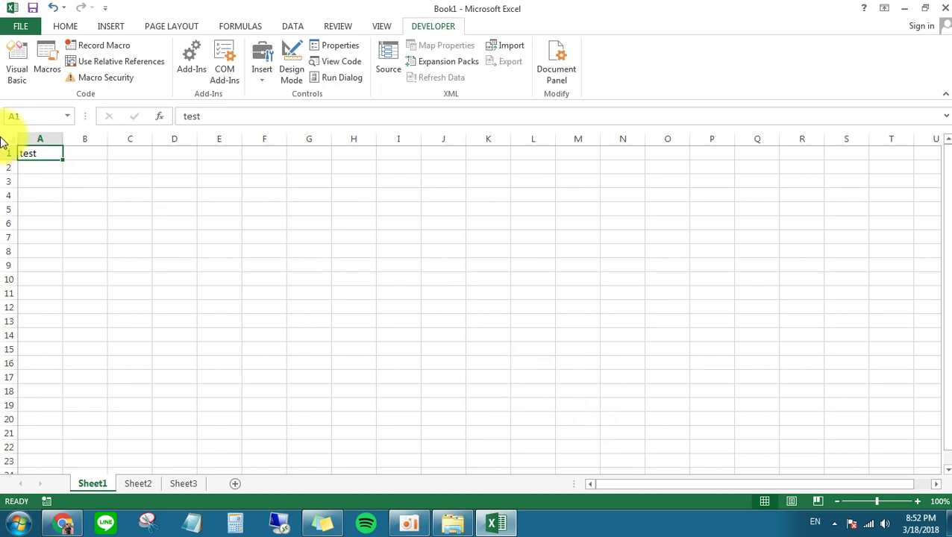
Step: Open the VBA editor via Sheet1's View Code and open Module1 from the Modules folder
{"action": "right_click", "coordinate": [93, 483]}
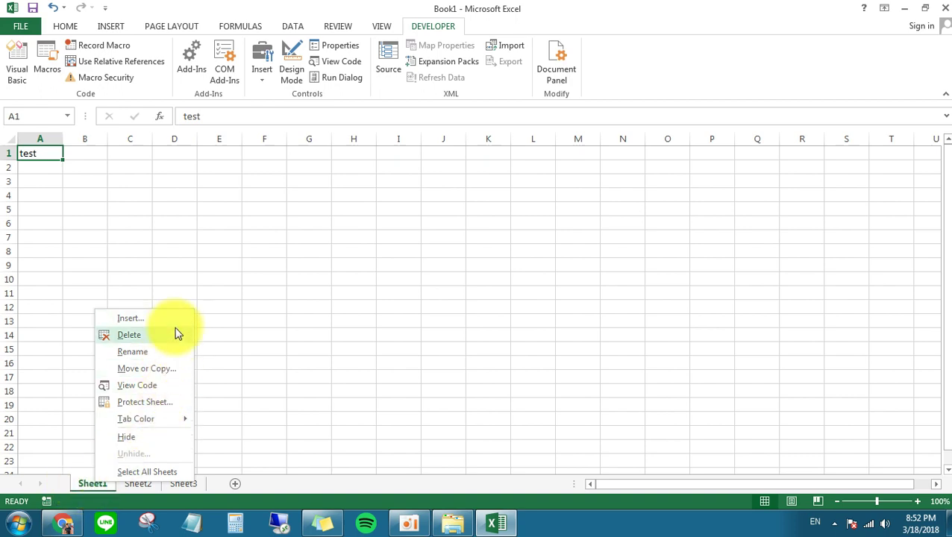
{"action": "left_click", "coordinate": [161, 388]}
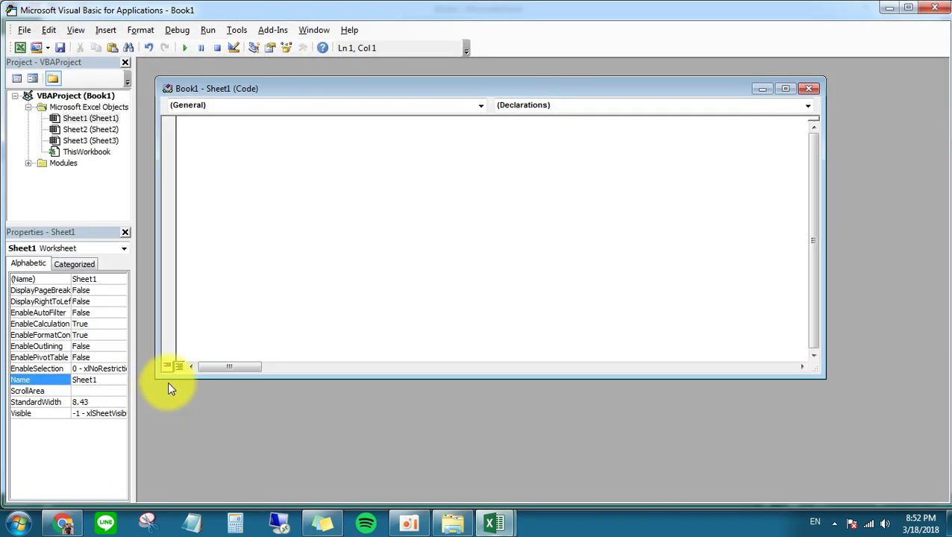
{"action": "left_click", "coordinate": [82, 152]}
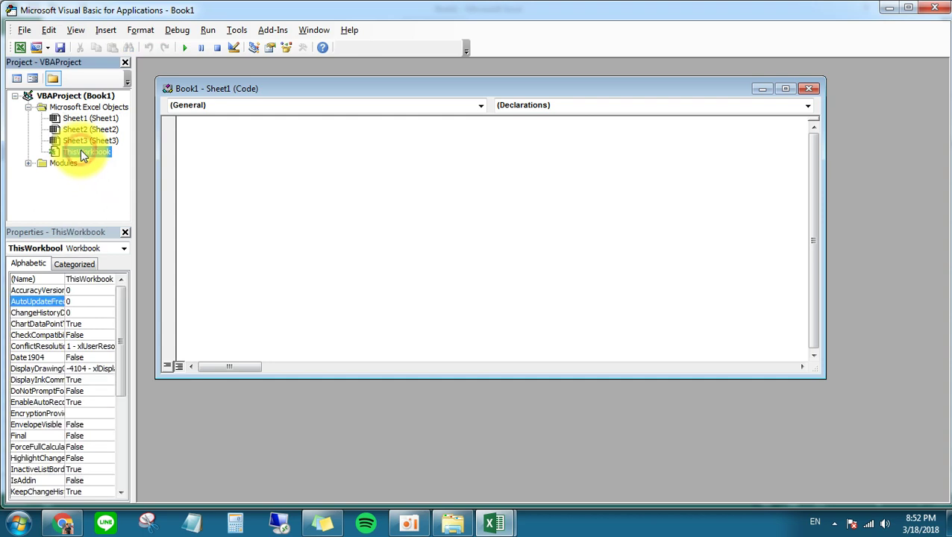
{"action": "double_click", "coordinate": [84, 152]}
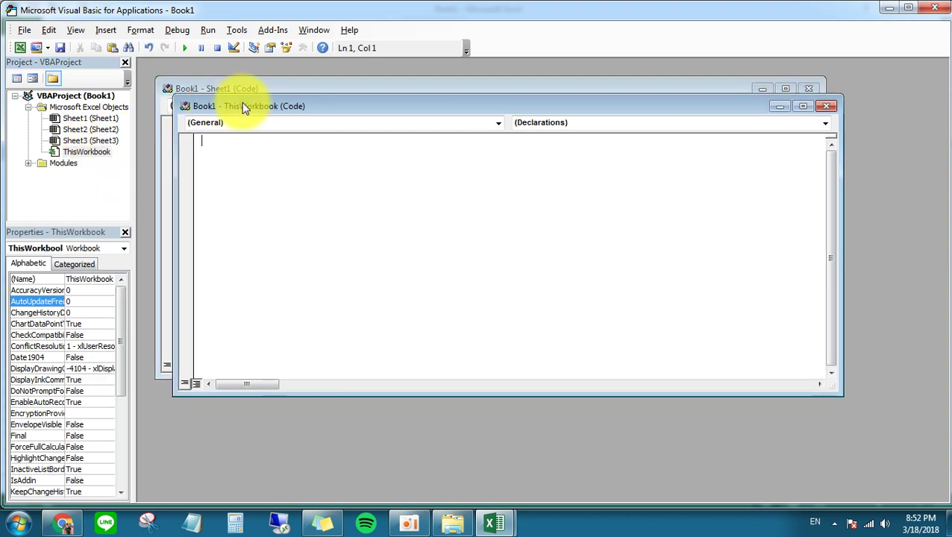
{"action": "left_click", "coordinate": [826, 106]}
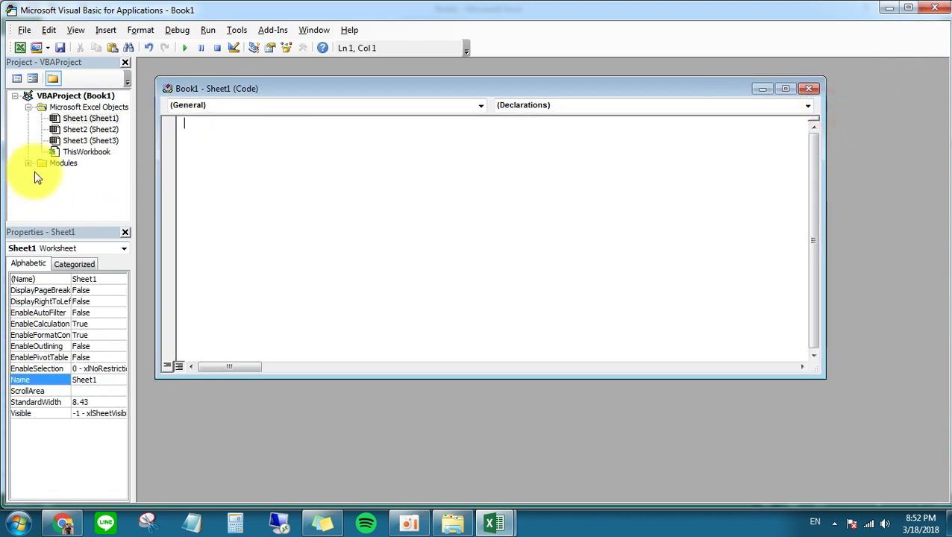
{"action": "left_click", "coordinate": [28, 162]}
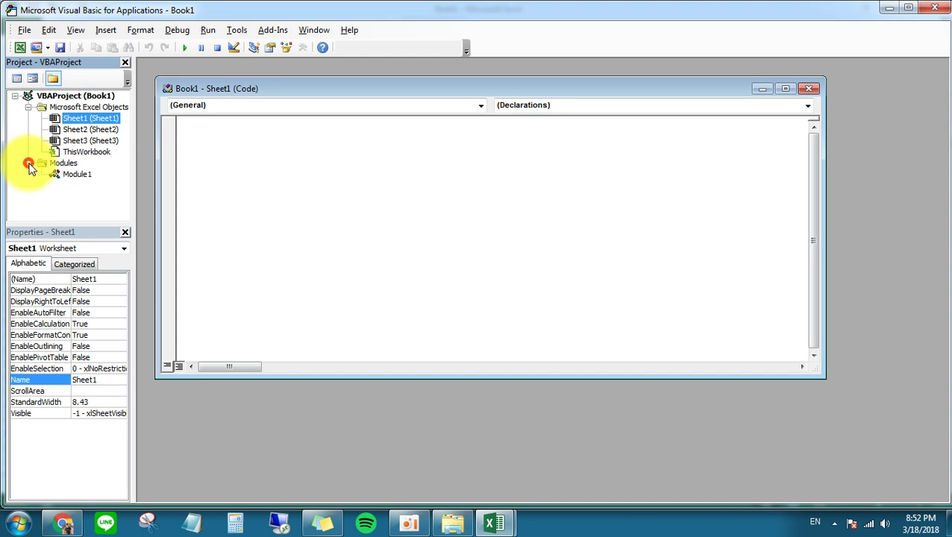
{"action": "double_click", "coordinate": [78, 174]}
Step: Walk through Macro1's code, highlighting its title, description and shortcut comments and ActiveCell
{"action": "mouse_move", "coordinate": [414, 122]}
{"action": "left_mouse_down"}
{"action": "mouse_move", "coordinate": [534, 106]}
{"action": "mouse_move", "coordinate": [495, 117]}
{"action": "left_mouse_up"}
{"action": "left_click_drag", "start_coordinate": [308, 153], "coordinate": [367, 153]}
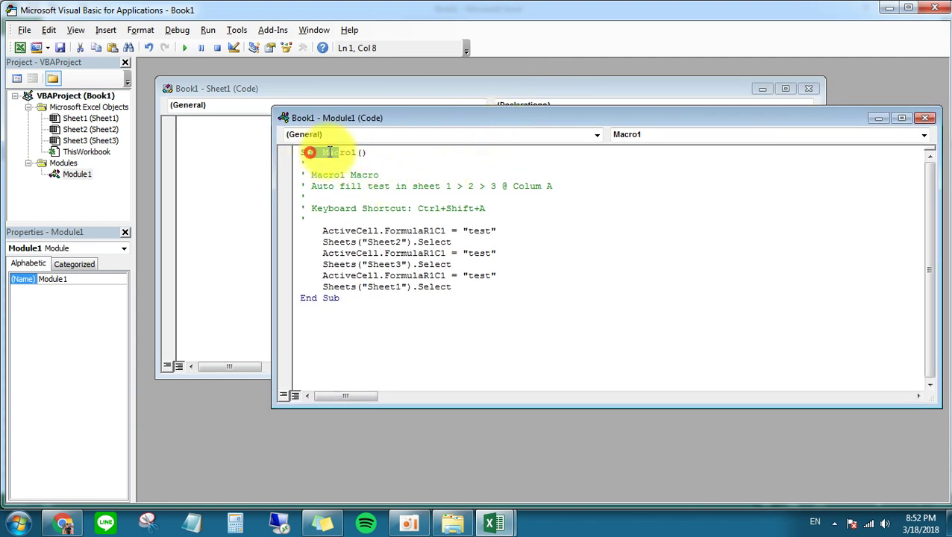
{"action": "left_click", "coordinate": [382, 175]}
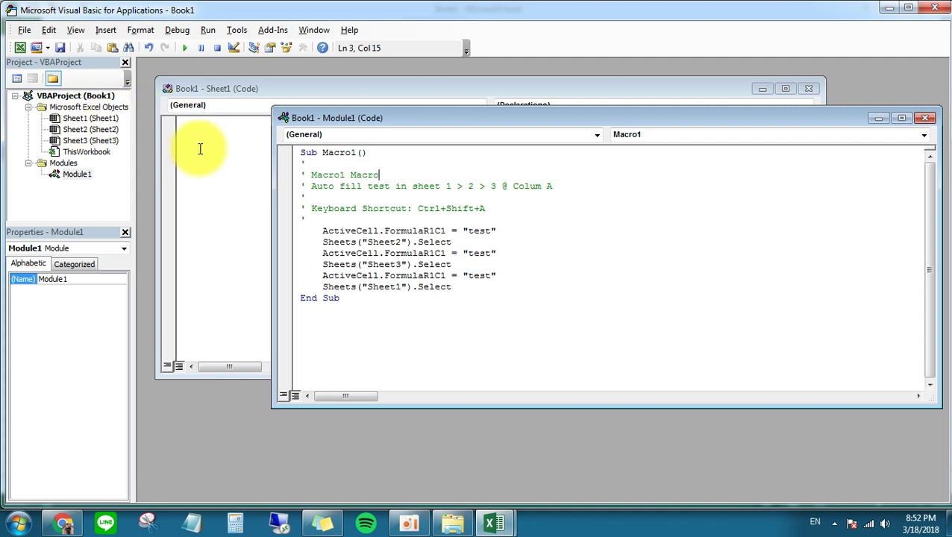
{"action": "left_click_drag", "start_coordinate": [322, 153], "coordinate": [369, 153]}
{"action": "left_click", "coordinate": [442, 186]}
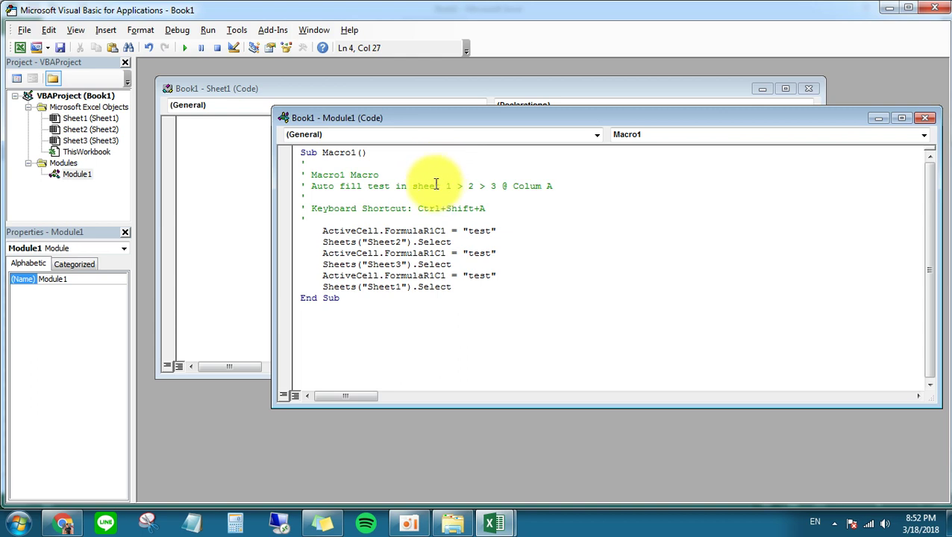
{"action": "left_click", "coordinate": [308, 172]}
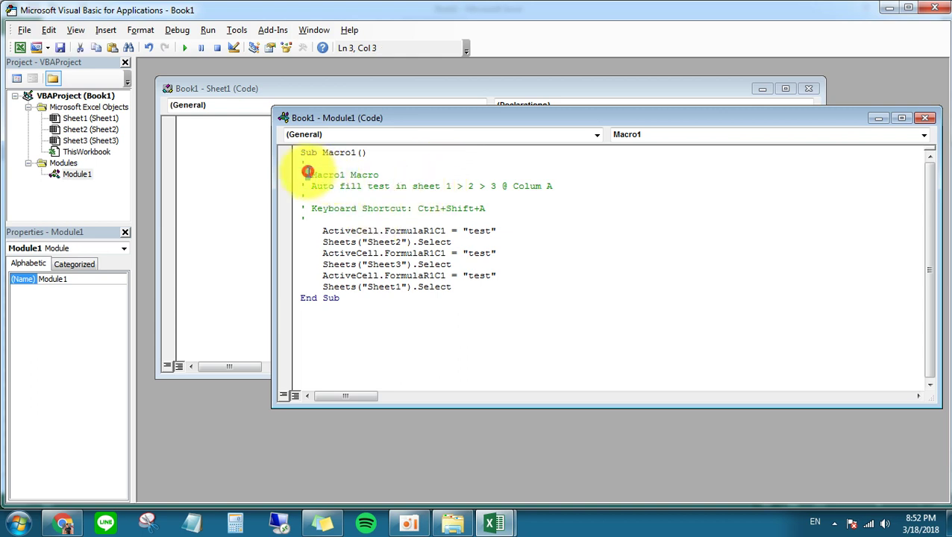
{"action": "left_click_drag", "start_coordinate": [308, 172], "coordinate": [379, 175]}
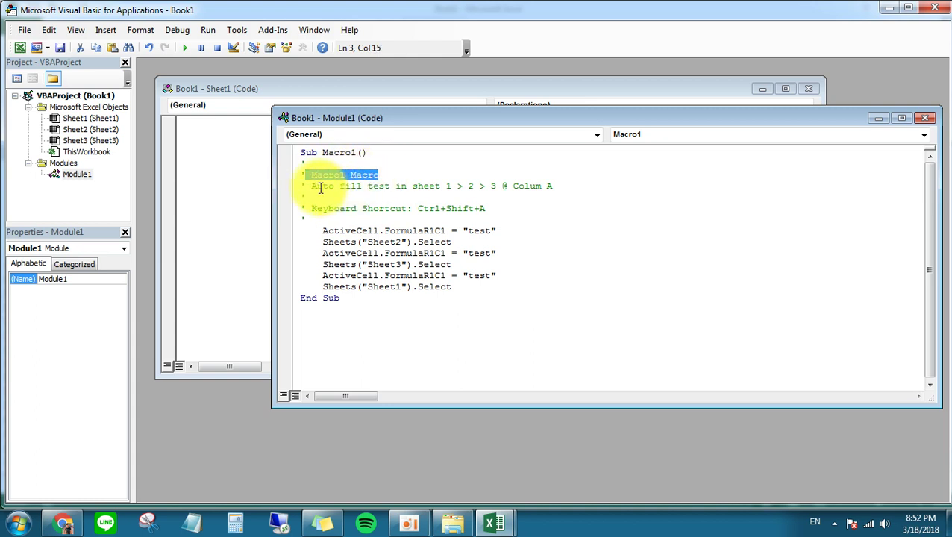
{"action": "left_click_drag", "start_coordinate": [312, 186], "coordinate": [499, 186]}
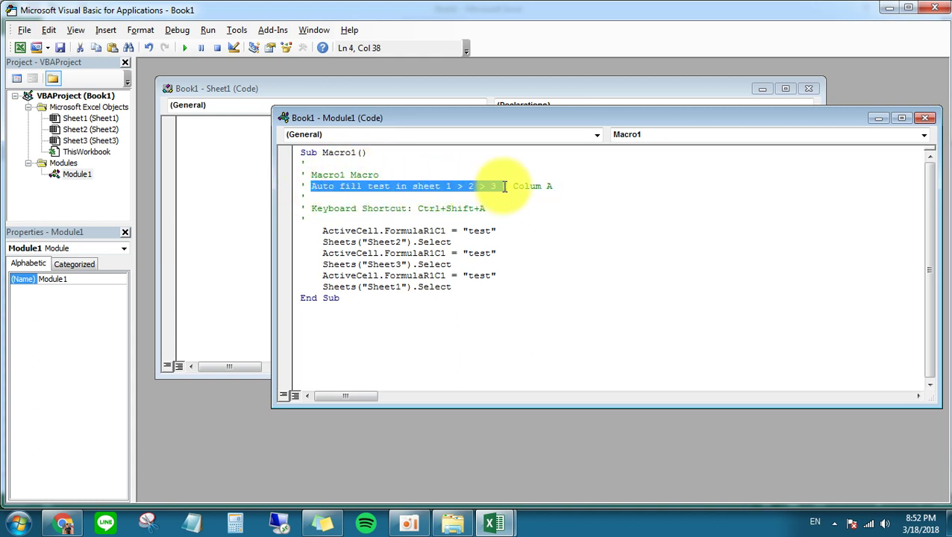
{"action": "left_click_drag", "start_coordinate": [500, 187], "coordinate": [563, 189]}
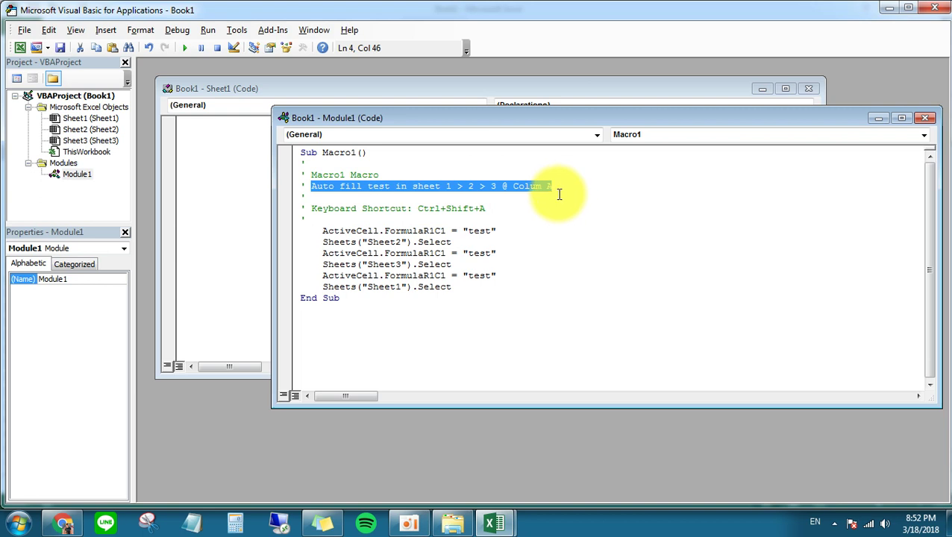
{"action": "left_click_drag", "start_coordinate": [351, 209], "coordinate": [495, 211]}
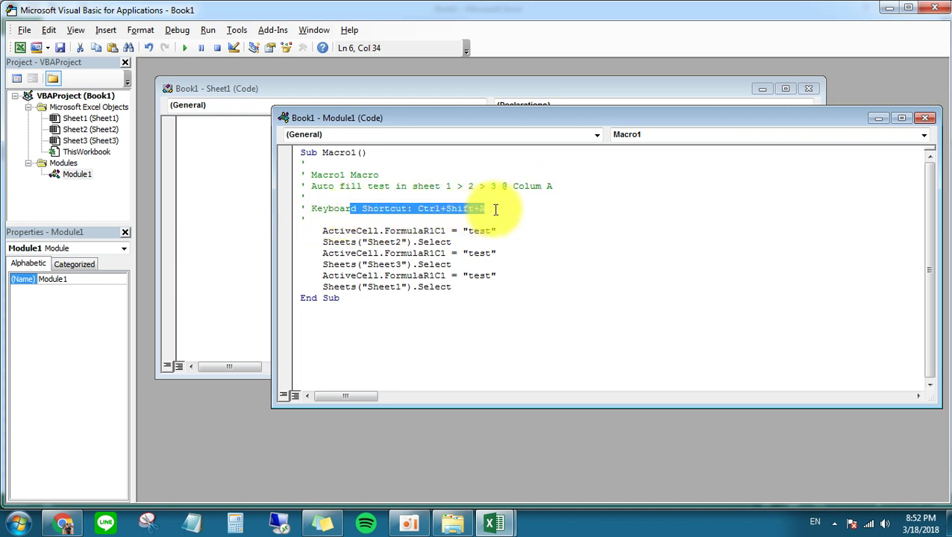
{"action": "left_click", "coordinate": [495, 209]}
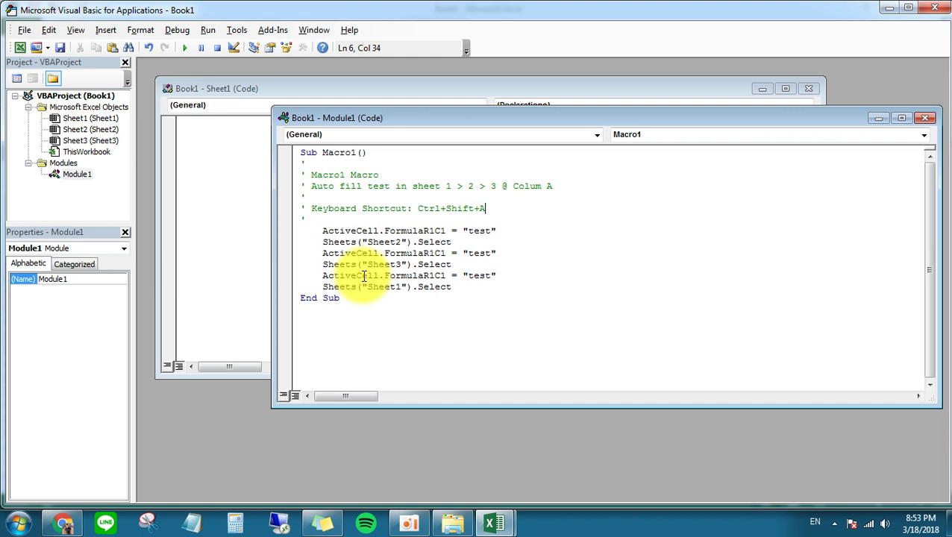
{"action": "double_click", "coordinate": [361, 230]}
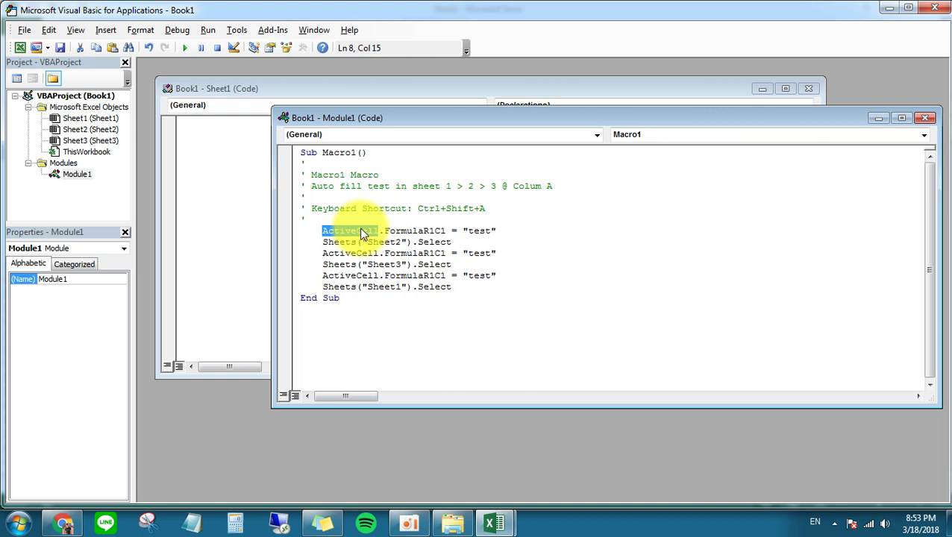
{"action": "left_click", "coordinate": [362, 231]}
{"action": "double_click", "coordinate": [361, 231]}
{"action": "left_click", "coordinate": [389, 227]}
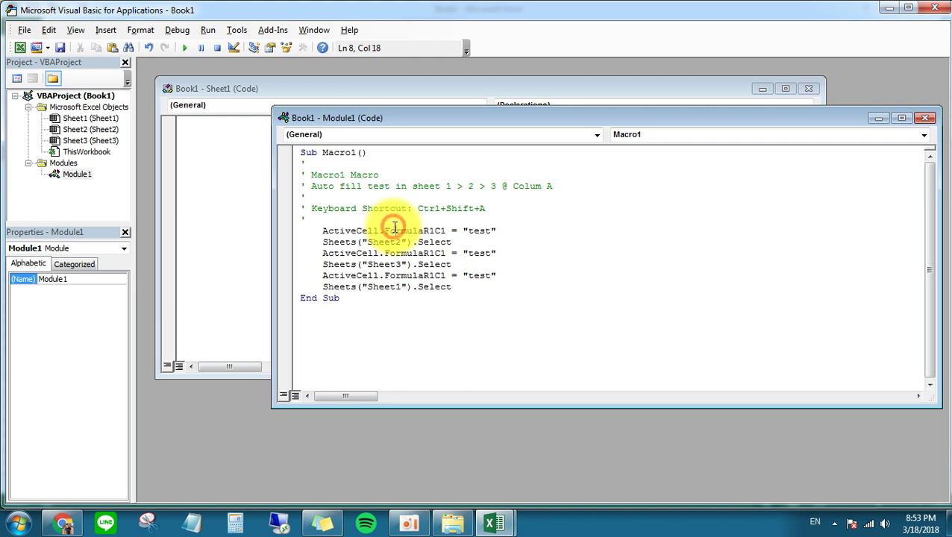
{"action": "double_click", "coordinate": [393, 229]}
{"action": "left_click", "coordinate": [393, 229]}
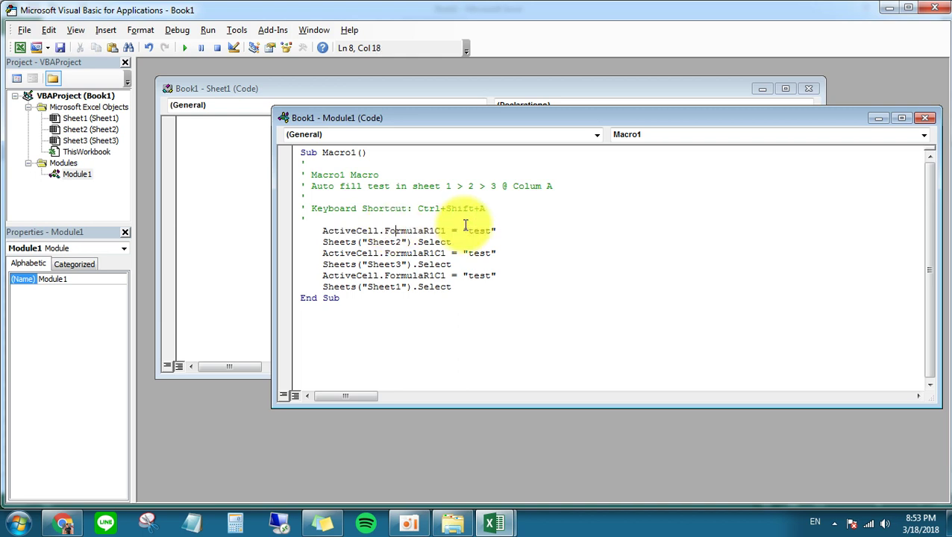
{"action": "double_click", "coordinate": [409, 232]}
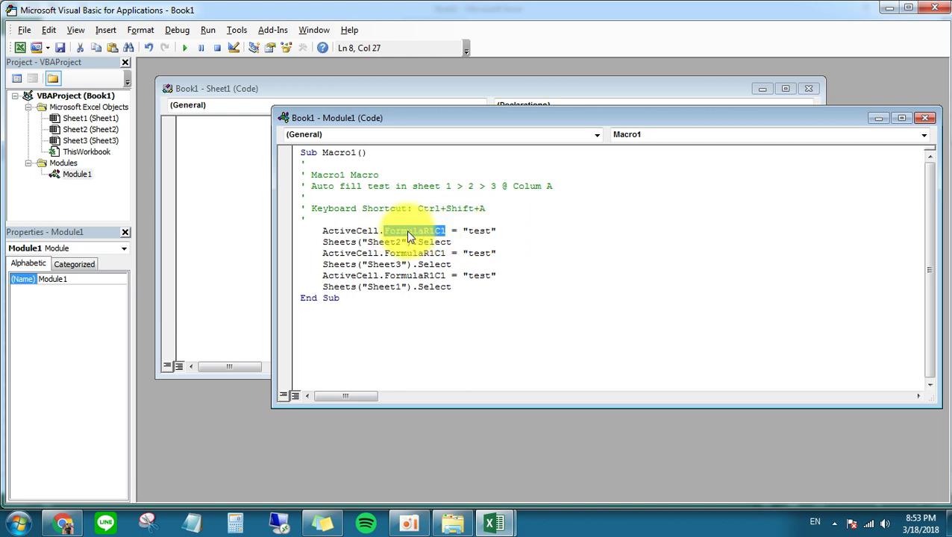
{"action": "left_click", "coordinate": [427, 243]}
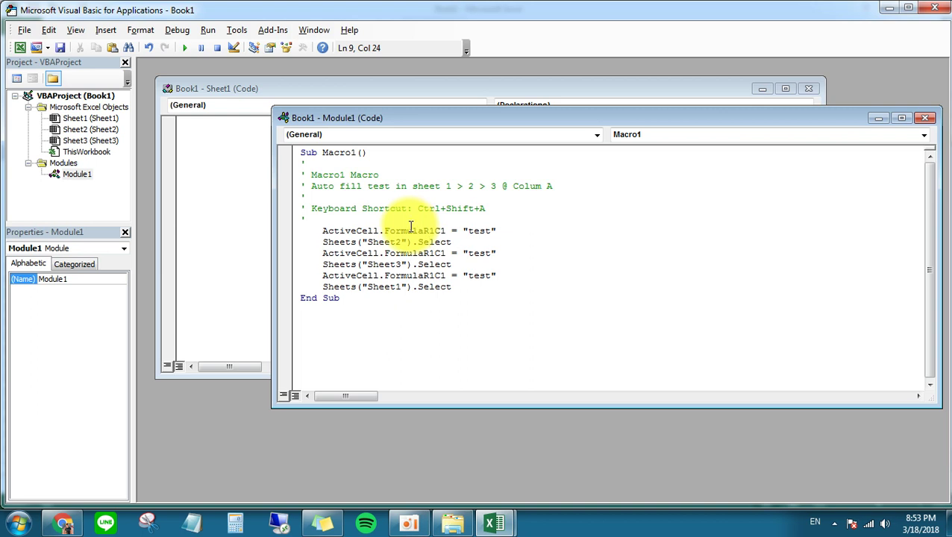
{"action": "left_click_drag", "start_coordinate": [327, 231], "coordinate": [502, 222]}
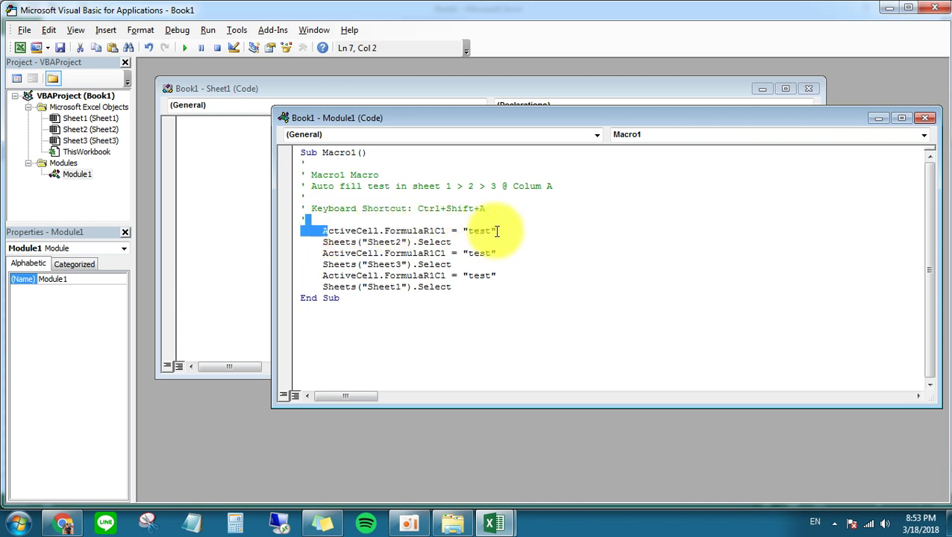
{"action": "double_click", "coordinate": [340, 230]}
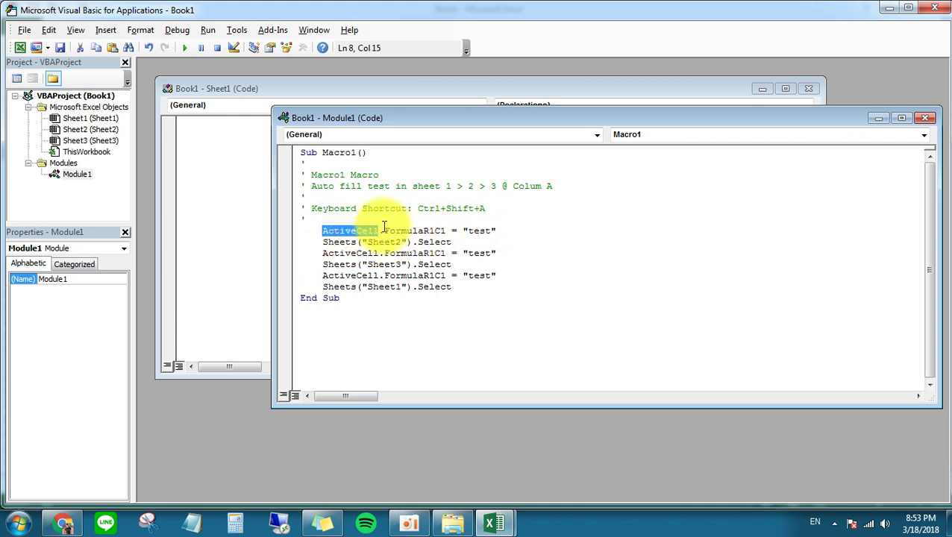
{"action": "double_click", "coordinate": [422, 231]}
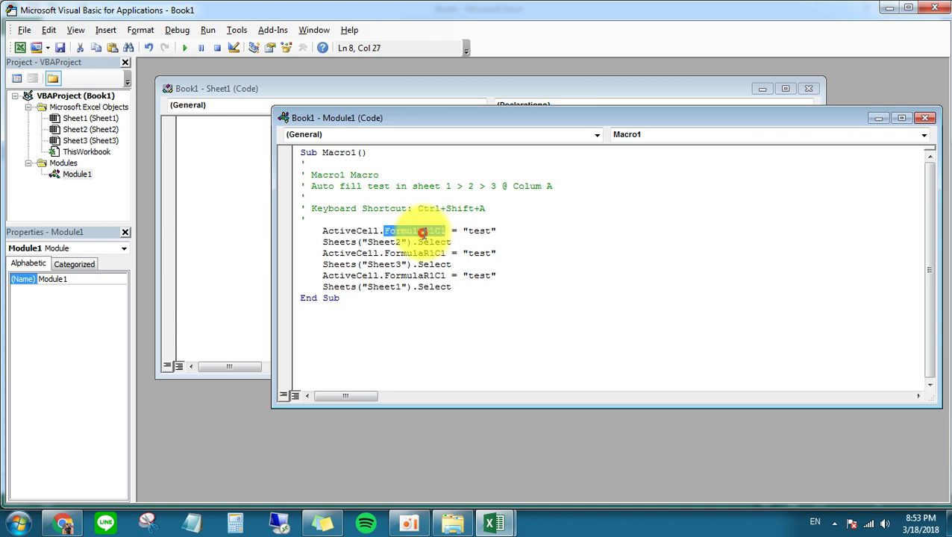
{"action": "double_click", "coordinate": [478, 230]}
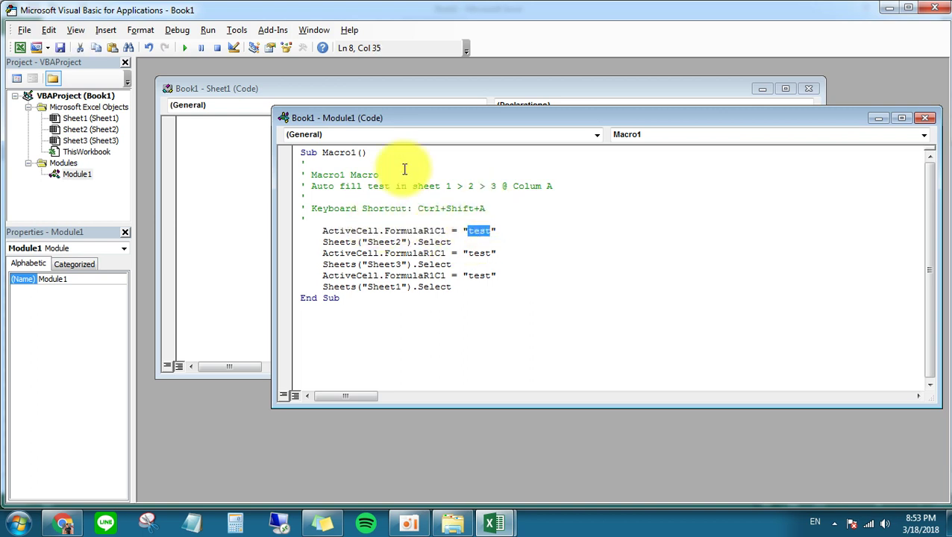
{"action": "left_click", "coordinate": [334, 240]}
{"action": "double_click", "coordinate": [399, 230]}
{"action": "left_click", "coordinate": [382, 240]}
{"action": "double_click", "coordinate": [340, 254]}
{"action": "mouse_move", "coordinate": [340, 256]}
{"action": "left_mouse_down"}
{"action": "mouse_move", "coordinate": [503, 277]}
{"action": "mouse_move", "coordinate": [495, 293]}
{"action": "mouse_move", "coordinate": [310, 232]}
{"action": "left_mouse_up"}
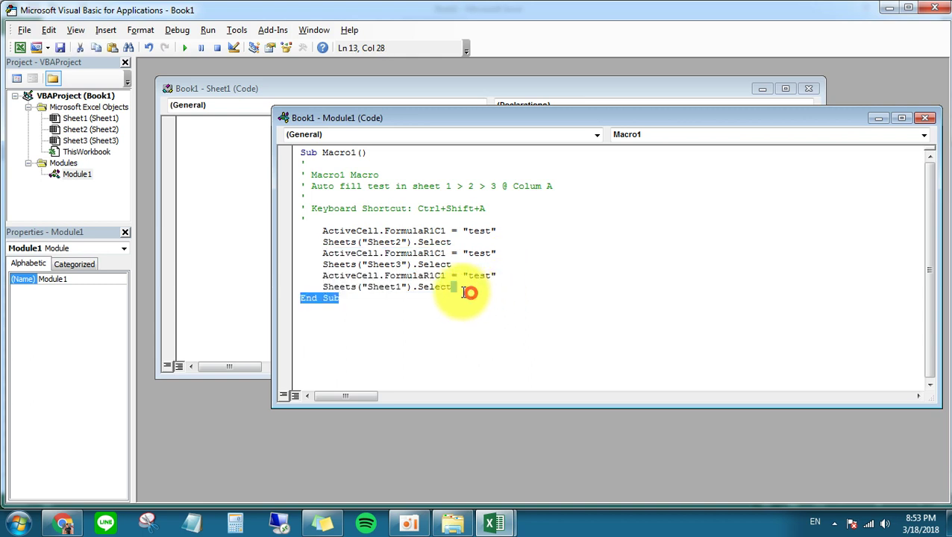
{"action": "left_click", "coordinate": [455, 287]}
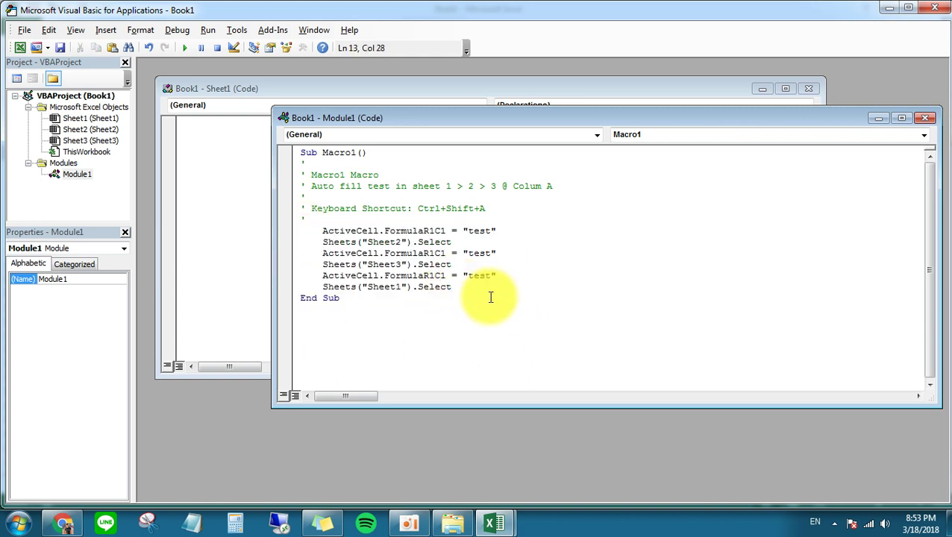
{"action": "mouse_move", "coordinate": [477, 291]}
{"action": "left_mouse_down"}
{"action": "mouse_move", "coordinate": [366, 291]}
{"action": "mouse_move", "coordinate": [361, 229]}
{"action": "left_mouse_up"}
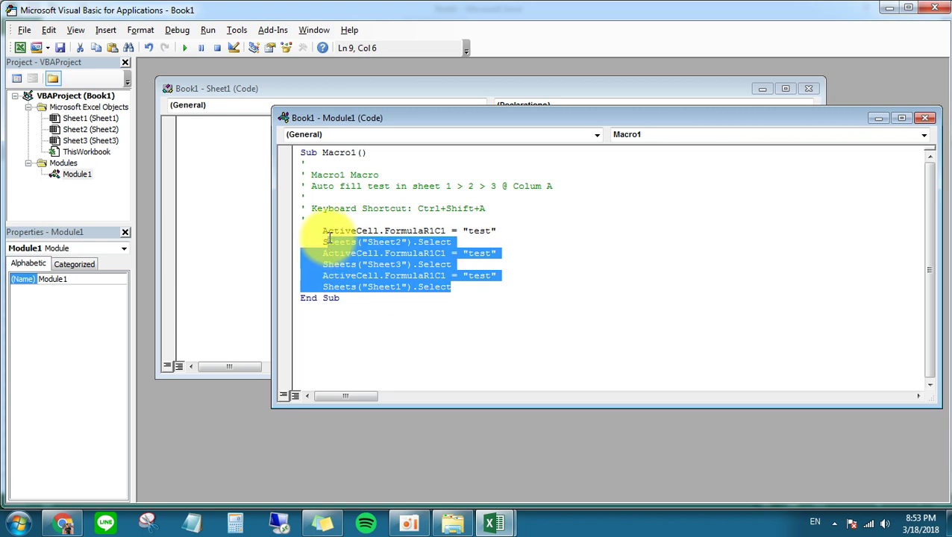
{"action": "left_click", "coordinate": [452, 231]}
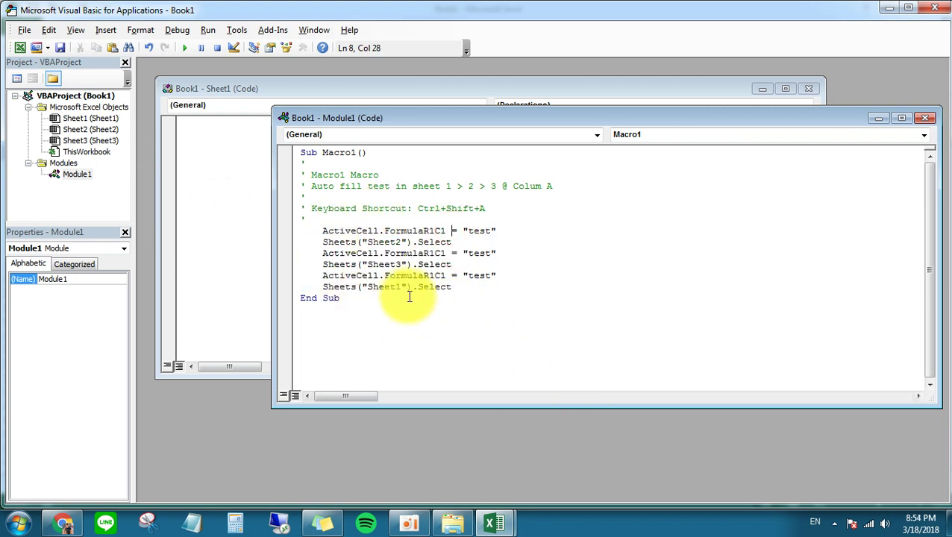
{"action": "left_click", "coordinate": [345, 297]}
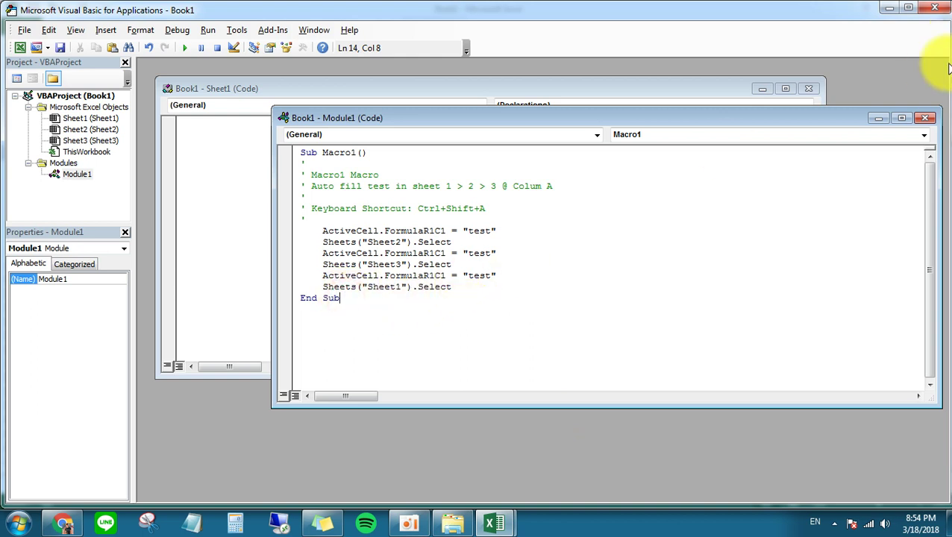
{"action": "left_click", "coordinate": [925, 120]}
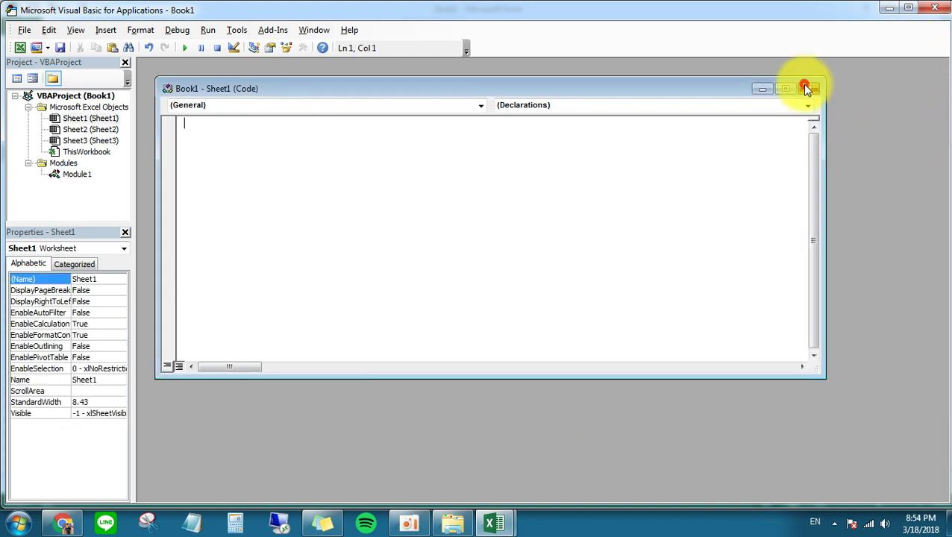
Step: Back in Excel, clear 'test' from A1 on all three sheets, then run the test-writing macro
{"action": "left_click", "coordinate": [809, 89]}
{"action": "left_click", "coordinate": [934, 7]}
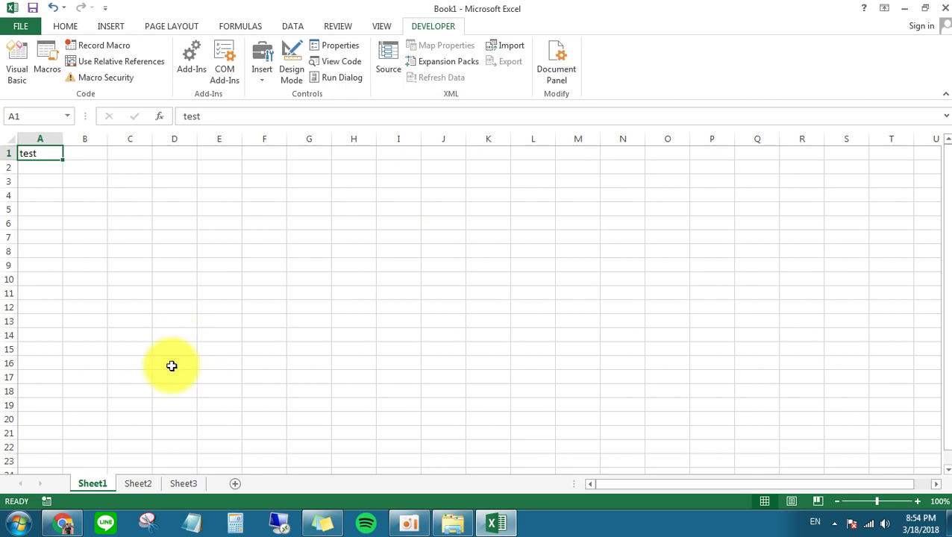
{"action": "key", "text": "Delete"}
{"action": "left_click", "coordinate": [134, 487]}
{"action": "key", "text": "Delete"}
{"action": "left_click", "coordinate": [183, 483]}
{"action": "key", "text": "Delete"}
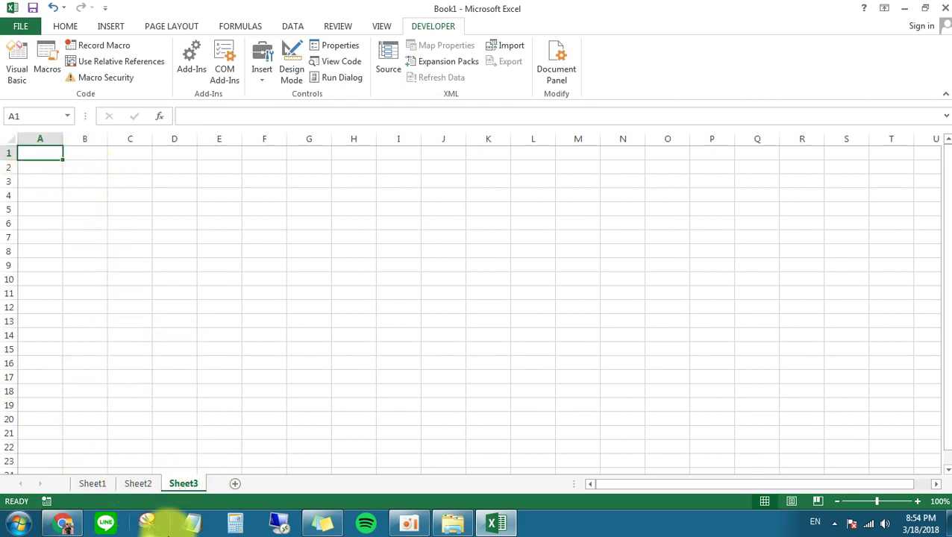
{"action": "left_click", "coordinate": [93, 483]}
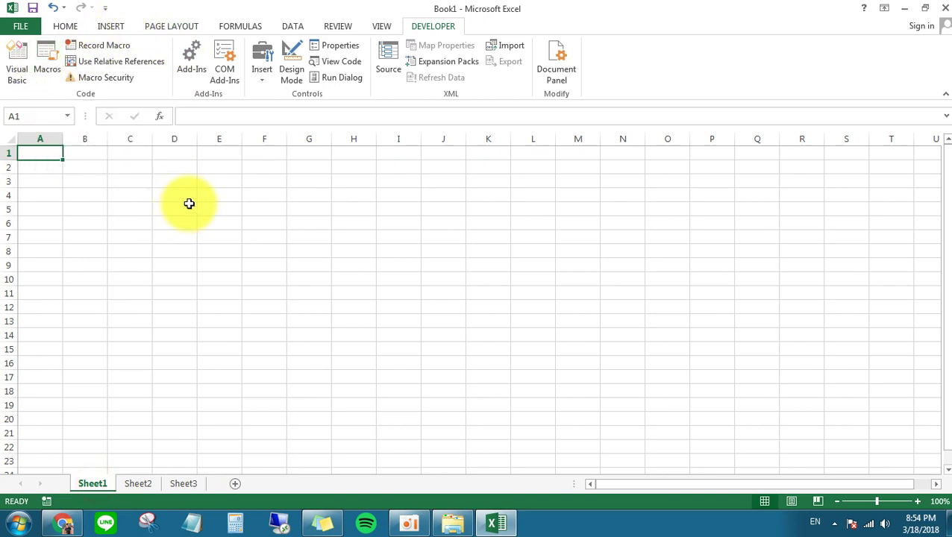
{"action": "key", "text": "ctrl+shift+t"}
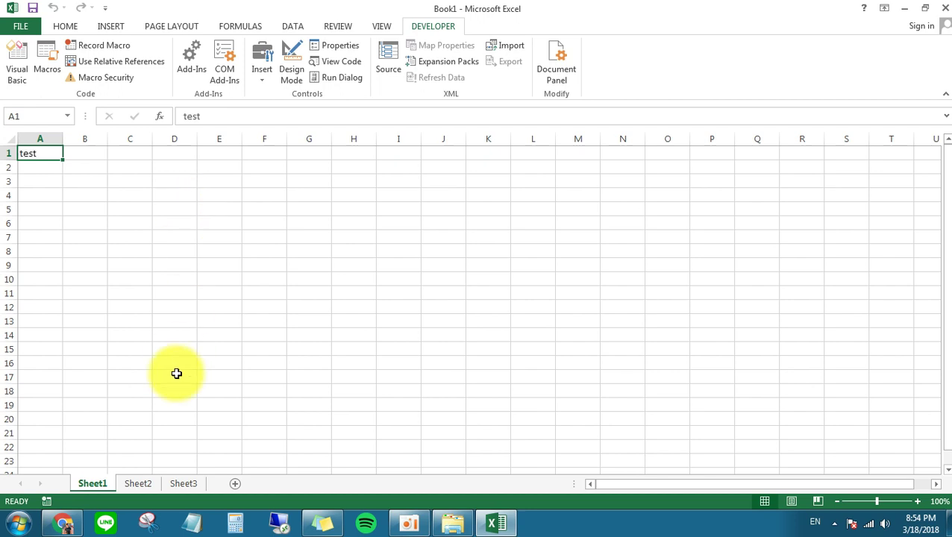
Step: Check Sheet2, Sheet3 and Sheet1 to confirm A1 holds 'test'
{"action": "left_click", "coordinate": [138, 484]}
{"action": "left_click", "coordinate": [179, 485]}
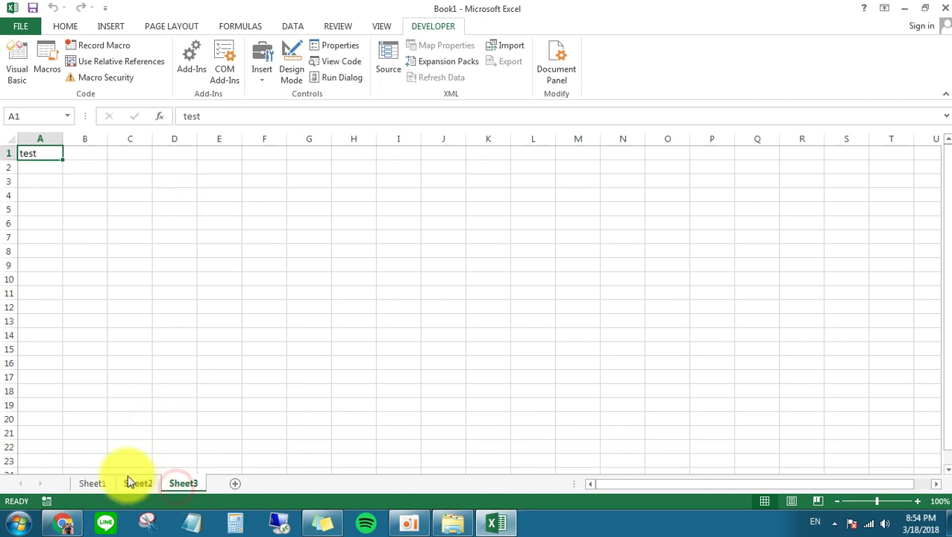
{"action": "left_click", "coordinate": [88, 483]}
{"action": "left_click", "coordinate": [136, 484]}
{"action": "left_click", "coordinate": [182, 484]}
{"action": "left_click", "coordinate": [91, 483]}
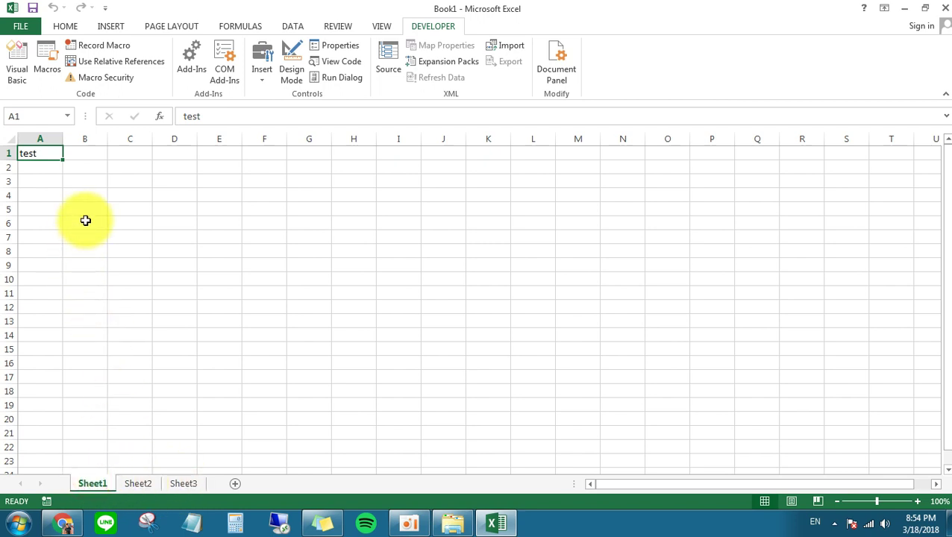
Step: Run the clearing macro and verify A1 is empty on Sheet2, Sheet3 and Sheet1
{"action": "key", "text": "Delete"}
{"action": "left_click", "coordinate": [144, 485]}
{"action": "left_click", "coordinate": [183, 484]}
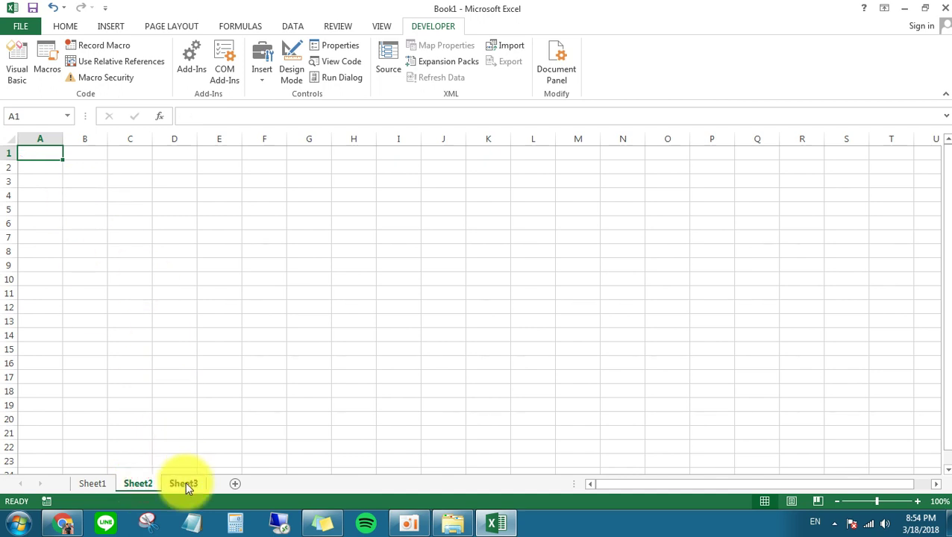
{"action": "left_click", "coordinate": [94, 483]}
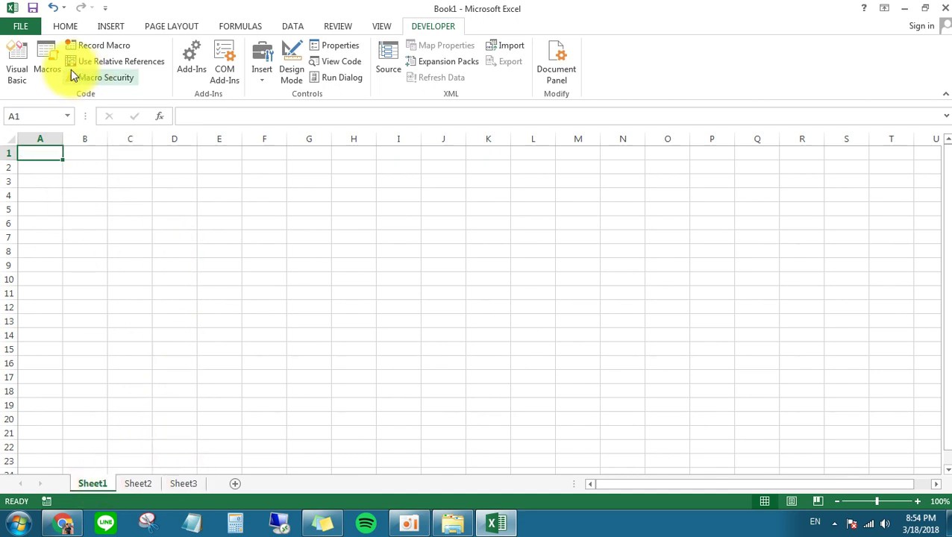
{"action": "left_click", "coordinate": [49, 58]}
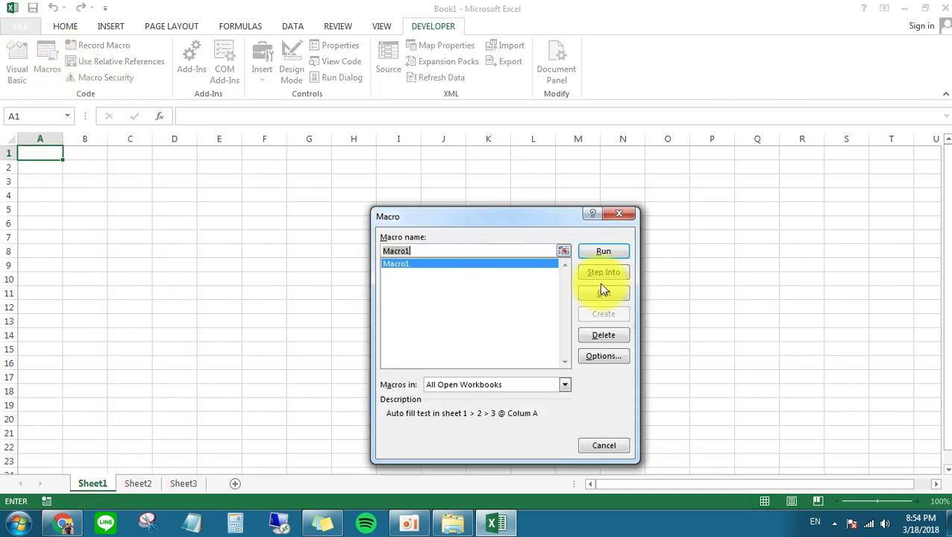
Step: Run Macro1 from the Macro list and check A1 on Sheet2, Sheet3 and Sheet1
{"action": "left_click", "coordinate": [607, 252]}
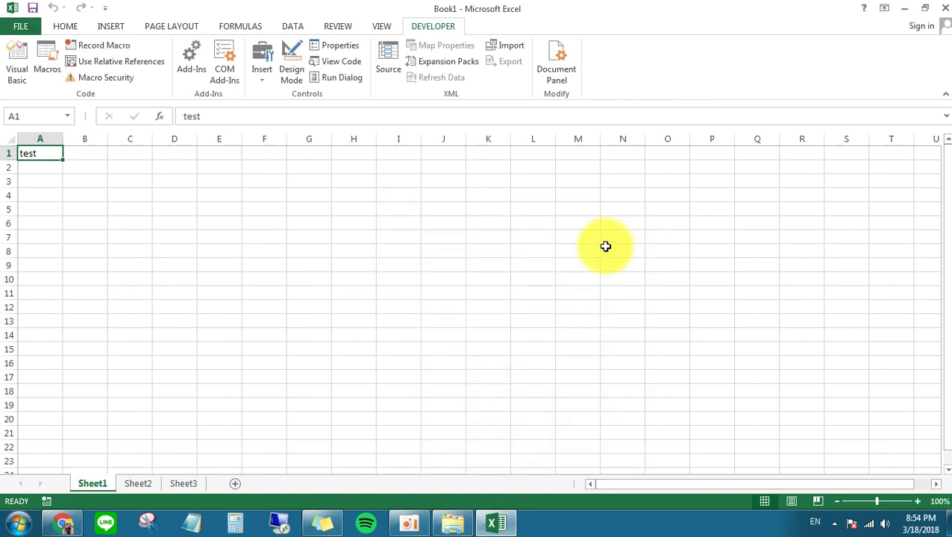
{"action": "left_click", "coordinate": [135, 485]}
{"action": "left_click", "coordinate": [181, 483]}
{"action": "left_click", "coordinate": [105, 485]}
{"action": "left_click", "coordinate": [138, 483]}
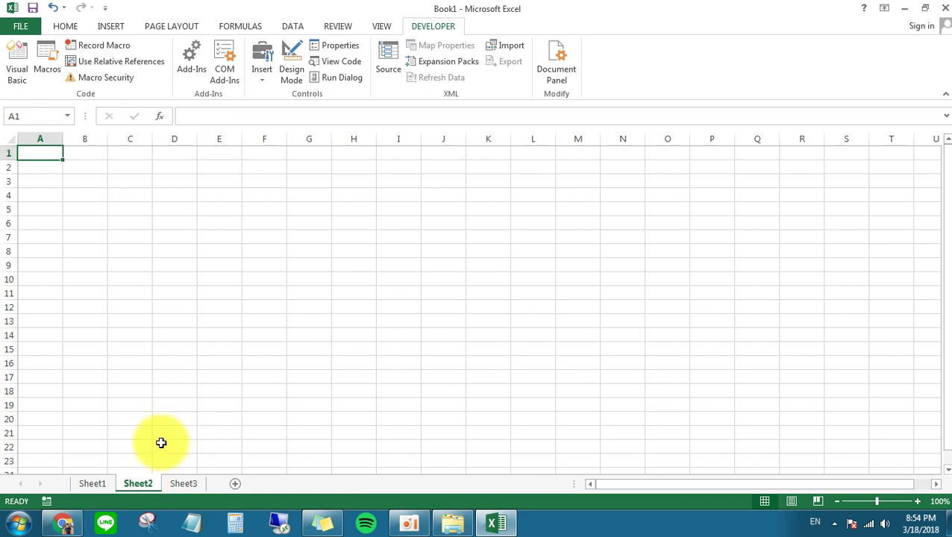
{"action": "left_click", "coordinate": [183, 483]}
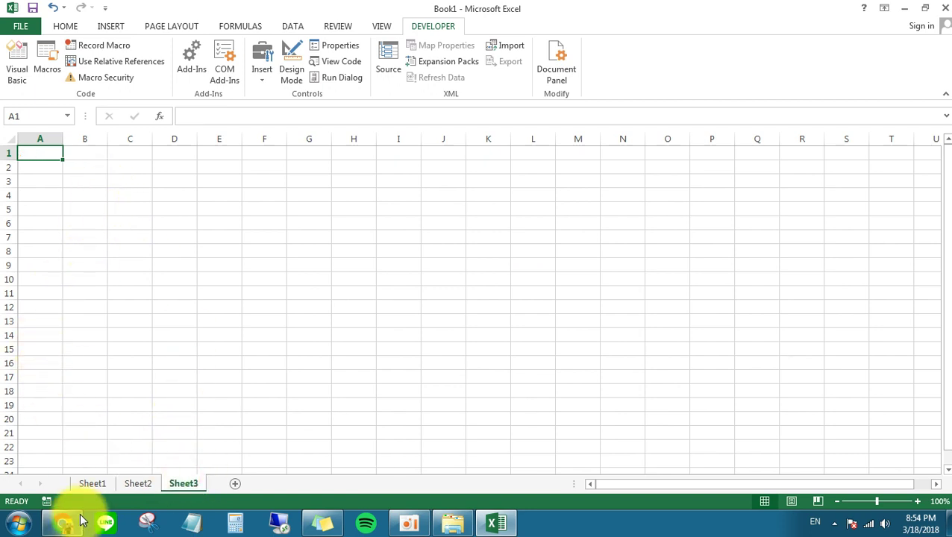
{"action": "left_click", "coordinate": [88, 483]}
Step: Dismiss the Macro list unused and recheck that Sheet3's A1 reads 'test'
{"action": "left_click", "coordinate": [47, 53]}
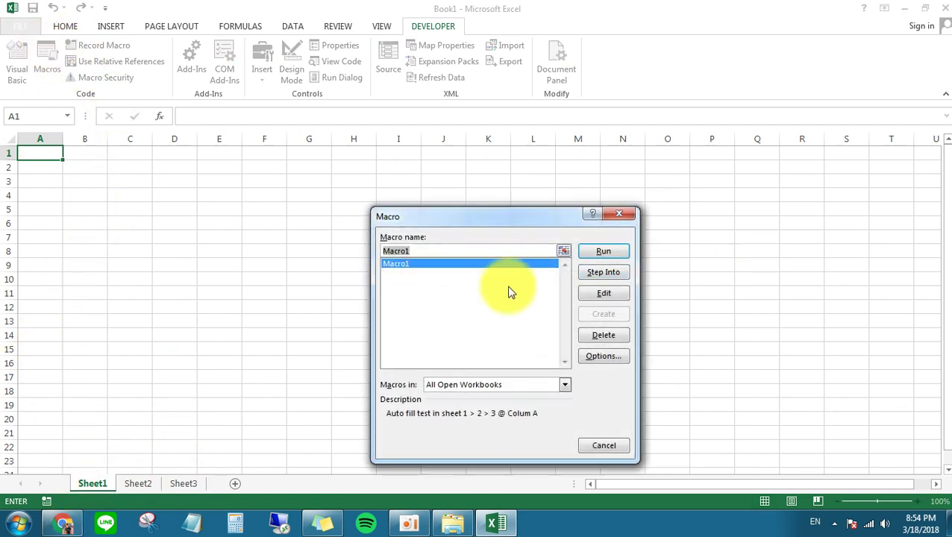
{"action": "left_click", "coordinate": [617, 215]}
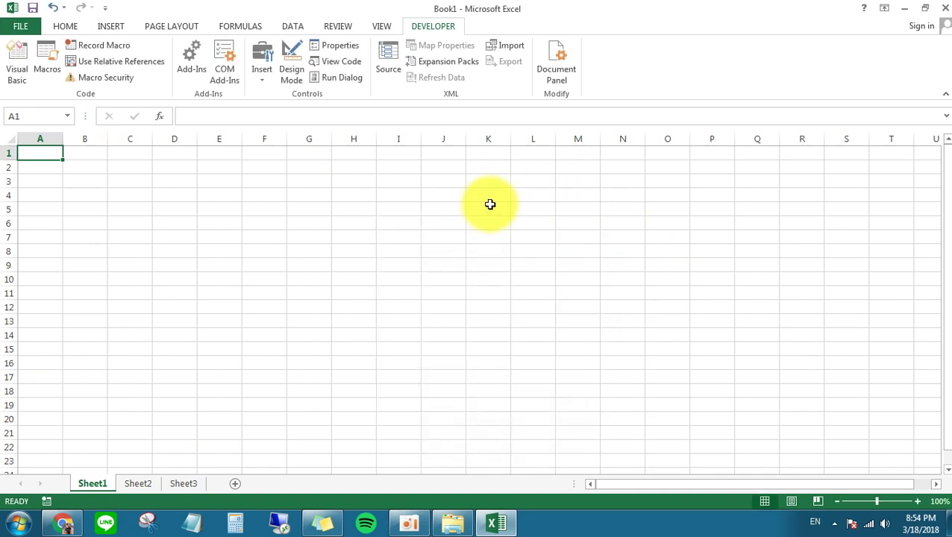
{"action": "left_click", "coordinate": [127, 485]}
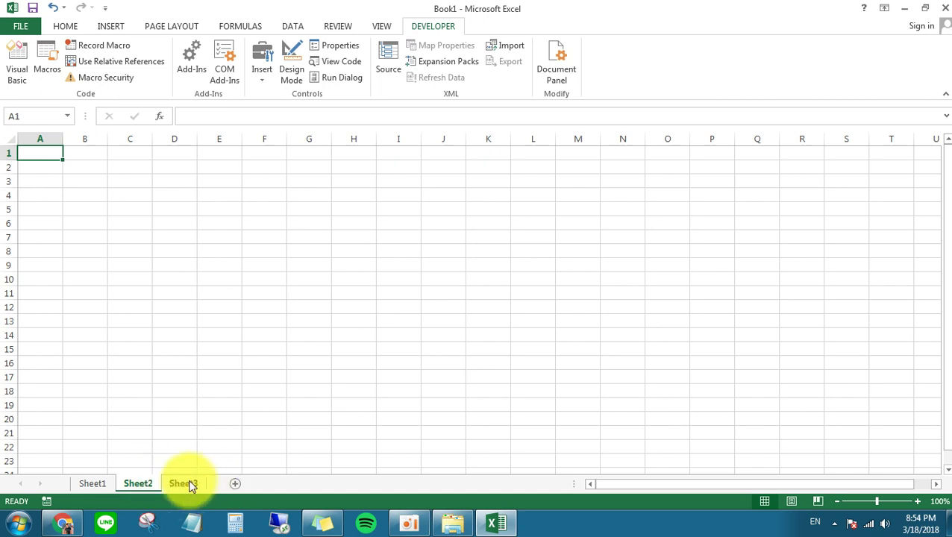
{"action": "left_click", "coordinate": [186, 484]}
{"action": "left_click", "coordinate": [135, 483]}
{"action": "left_click", "coordinate": [94, 484]}
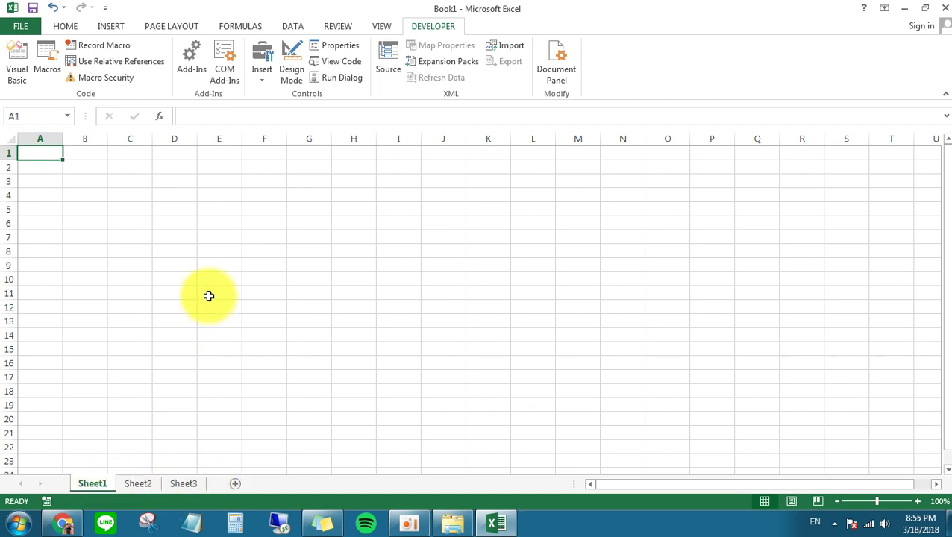
{"action": "left_click", "coordinate": [196, 485]}
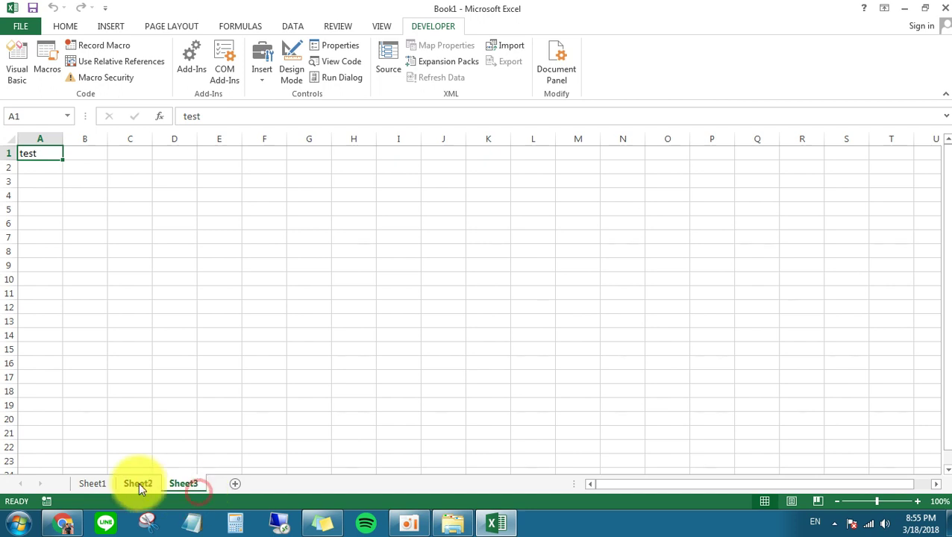
{"action": "left_click", "coordinate": [91, 483]}
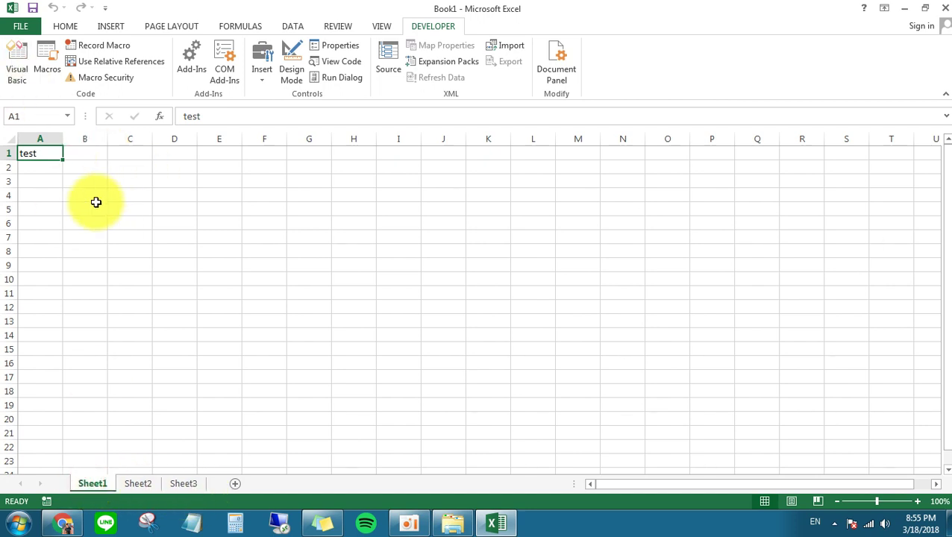
Step: Set up Macro2 with shortcut Ctrl+Shift+S in This Workbook, described 'Delete test', and start recording
{"action": "left_click", "coordinate": [120, 50]}
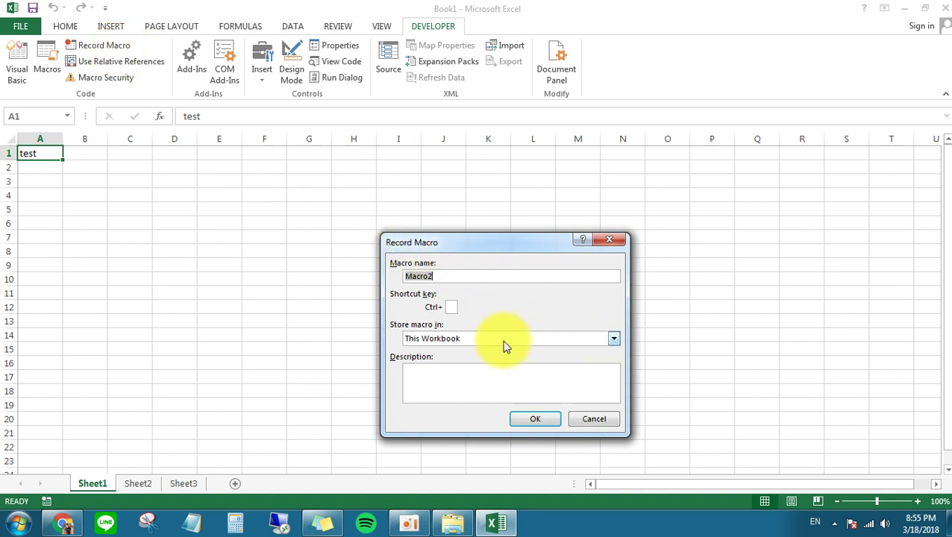
{"action": "left_click", "coordinate": [452, 306]}
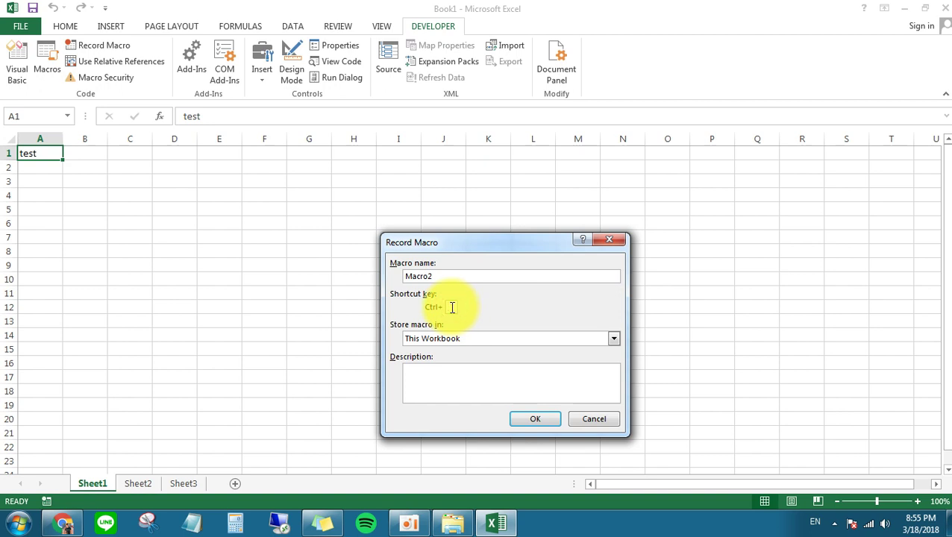
{"action": "left_click", "coordinate": [470, 276]}
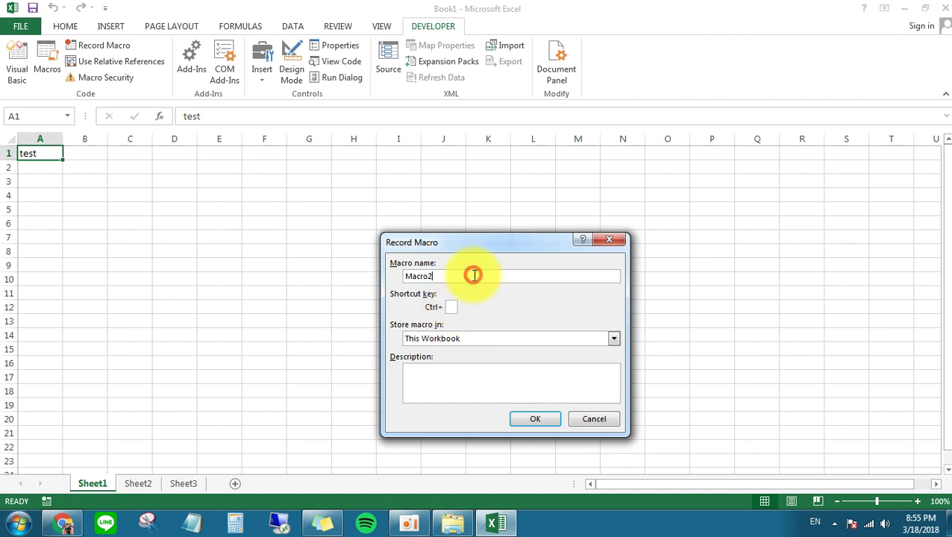
{"action": "left_click", "coordinate": [452, 309]}
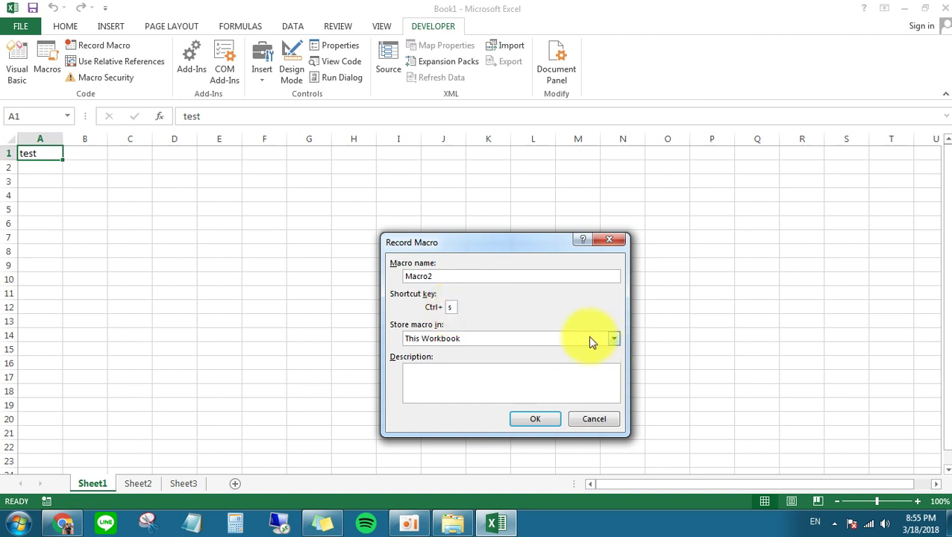
{"action": "type", "text": "S"}
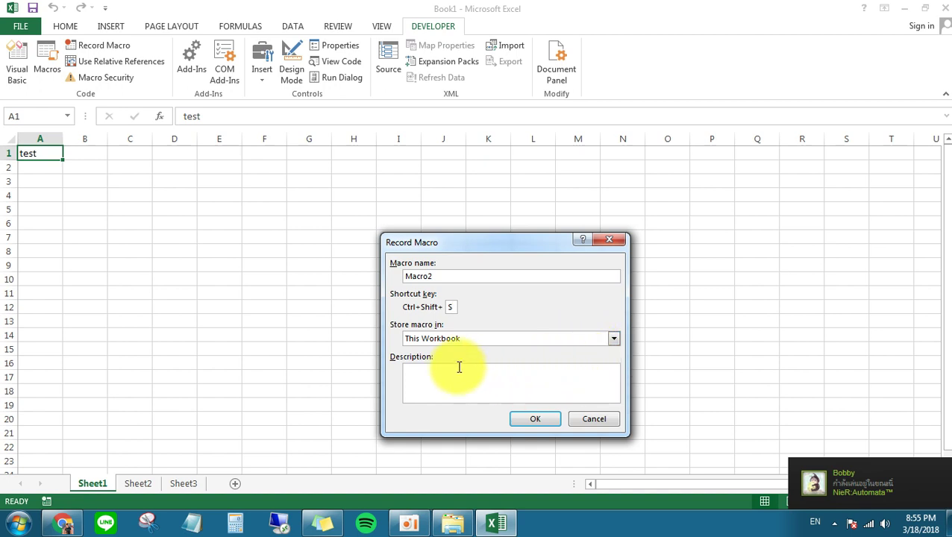
{"action": "left_click", "coordinate": [448, 338]}
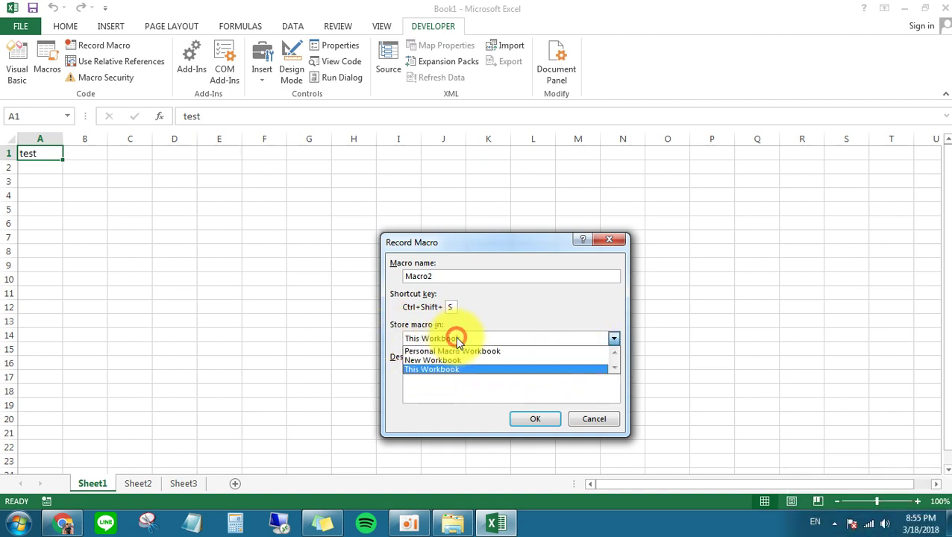
{"action": "left_click", "coordinate": [454, 338]}
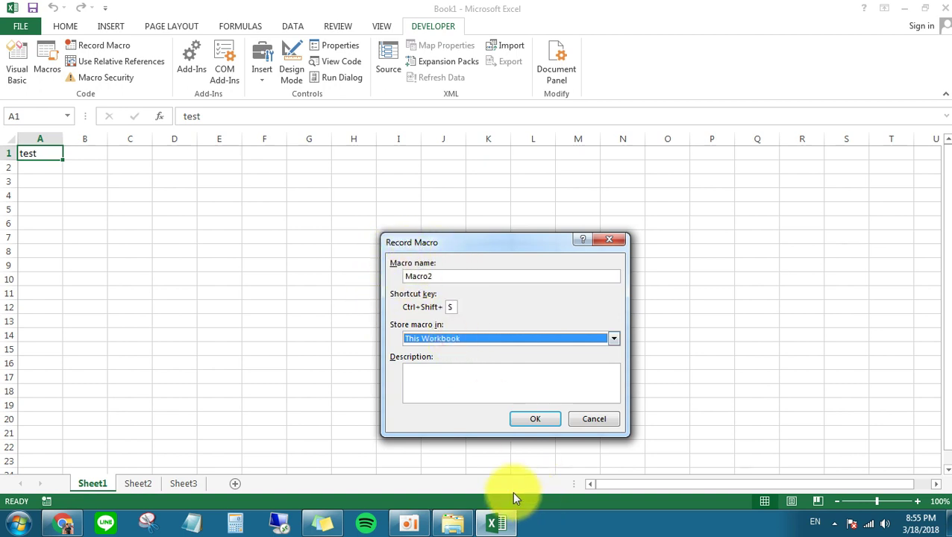
{"action": "left_click", "coordinate": [429, 373]}
{"action": "type", "text": "st"}
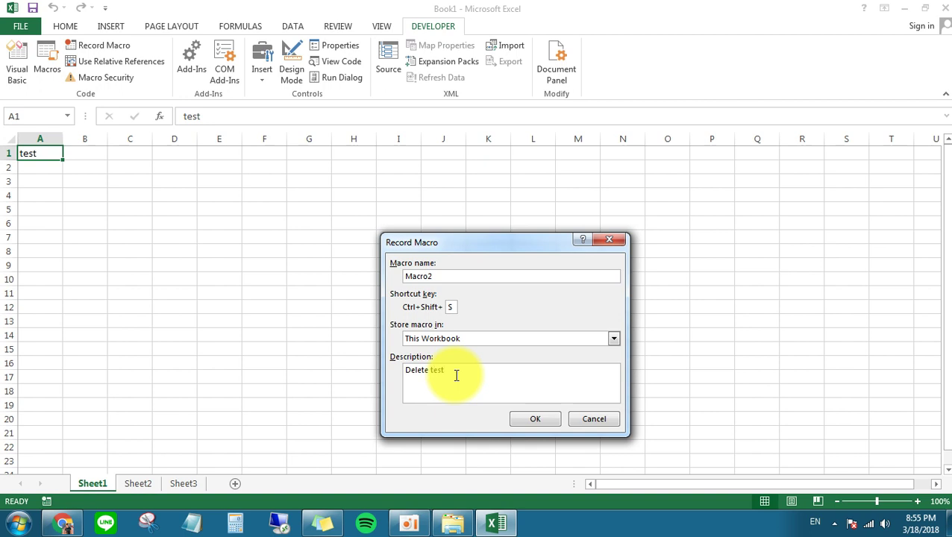
{"action": "left_click", "coordinate": [550, 419]}
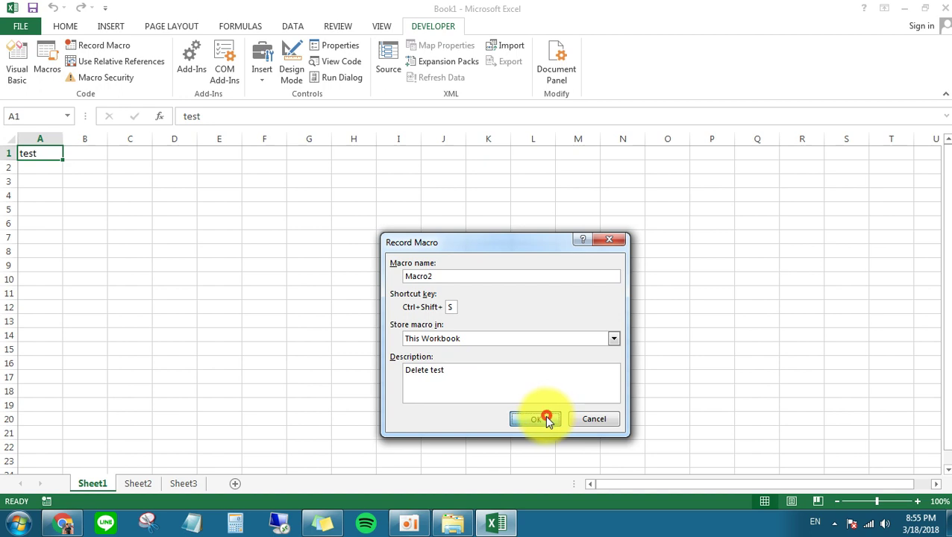
Step: Clear 'test' from A1 on Sheet2 and Sheet3, return to Sheet1, and stop recording Macro2
{"action": "left_click", "coordinate": [138, 484]}
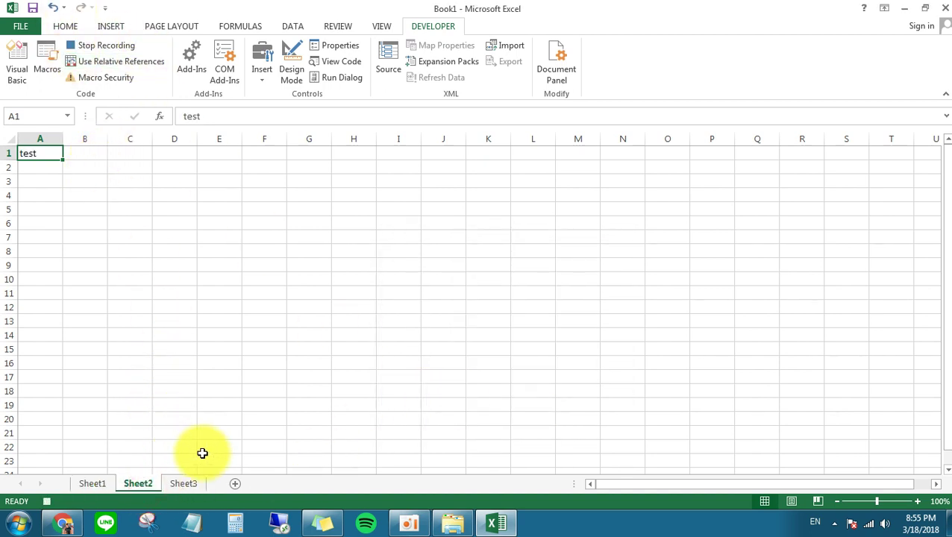
{"action": "left_click", "coordinate": [192, 483]}
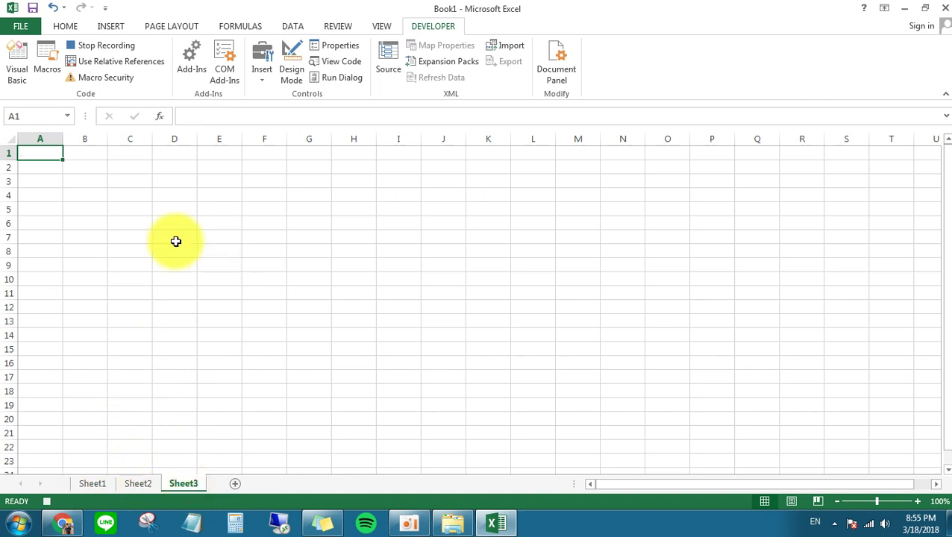
{"action": "left_click", "coordinate": [103, 478]}
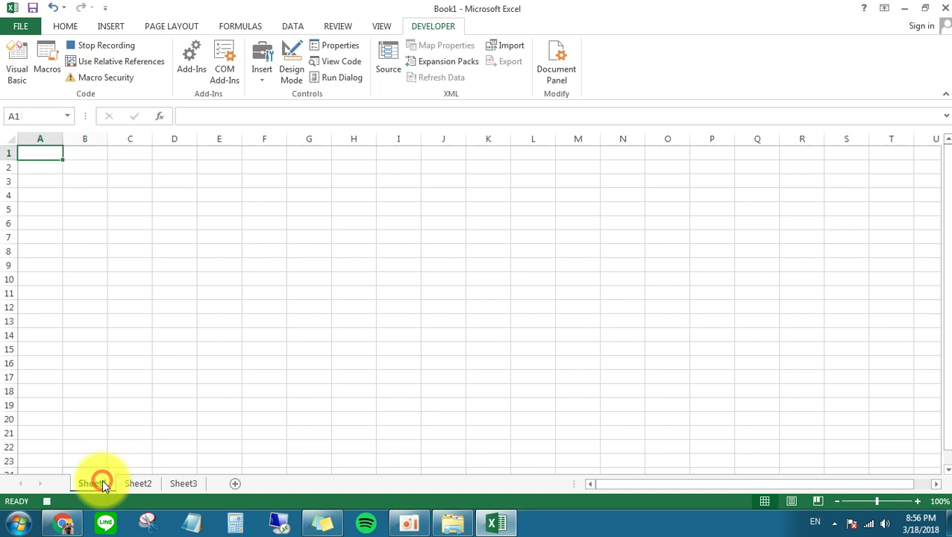
{"action": "left_click", "coordinate": [93, 48]}
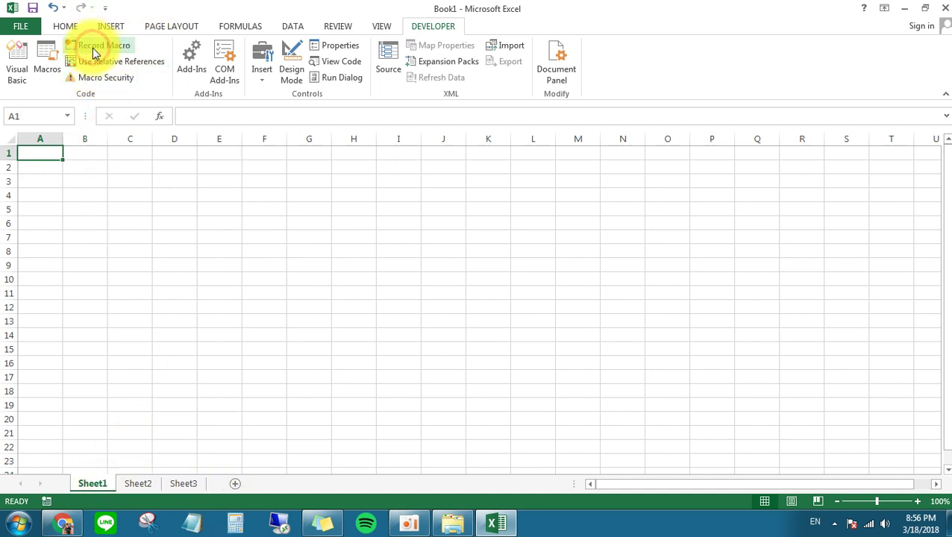
Step: Open Module1 in the VBA editor and review Macro2's keyboard shortcut and ClearContents code
{"action": "right_click", "coordinate": [102, 487]}
{"action": "left_click", "coordinate": [155, 397]}
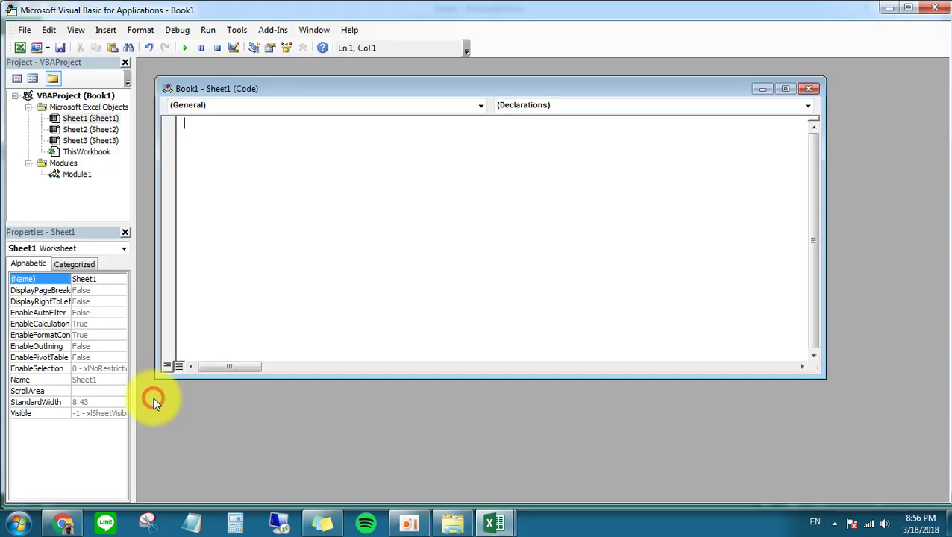
{"action": "double_click", "coordinate": [56, 174]}
{"action": "left_click", "coordinate": [425, 200]}
{"action": "scroll", "coordinate": [423, 201], "scroll_direction": "down", "scroll_amount": 3}
{"action": "left_click_drag", "start_coordinate": [477, 266], "coordinate": [321, 266]}
{"action": "left_click", "coordinate": [601, 300]}
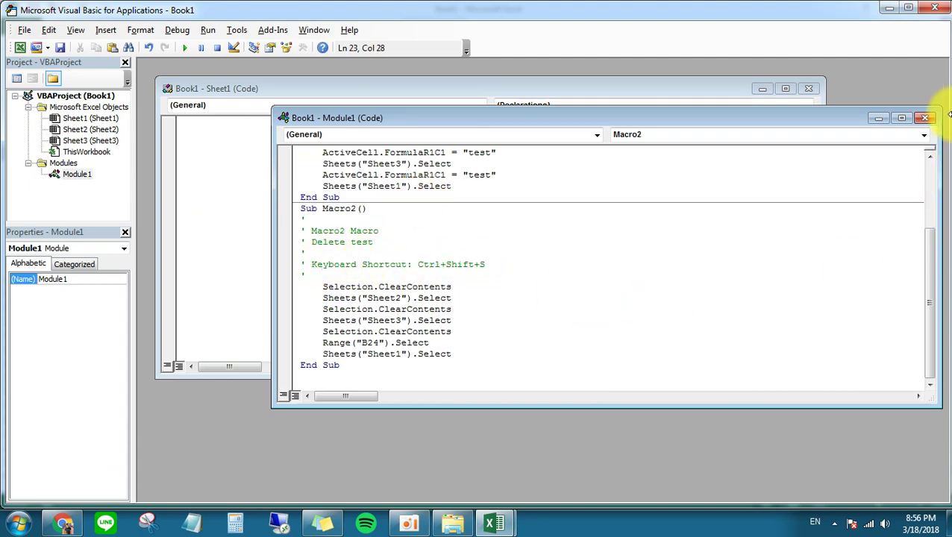
Step: Close the Module1 and Sheet1 code windows and exit the VBA editor
{"action": "left_click", "coordinate": [926, 118]}
{"action": "left_click", "coordinate": [808, 89]}
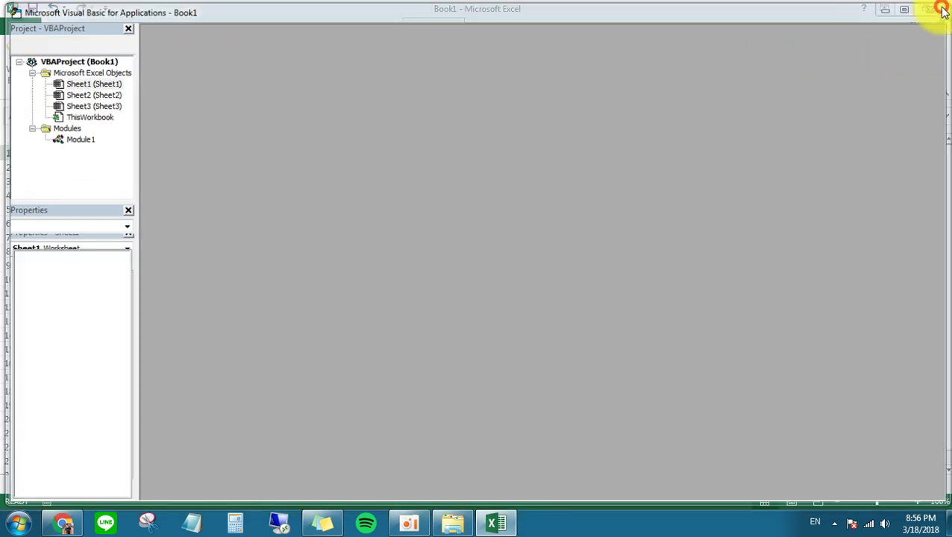
{"action": "left_click", "coordinate": [934, 7]}
Step: Run the Ctrl+Shift+S clearing macro on 'test' and confirm A1 is empty on Sheet2, Sheet3 and Sheet1
{"action": "type", "text": "test"}
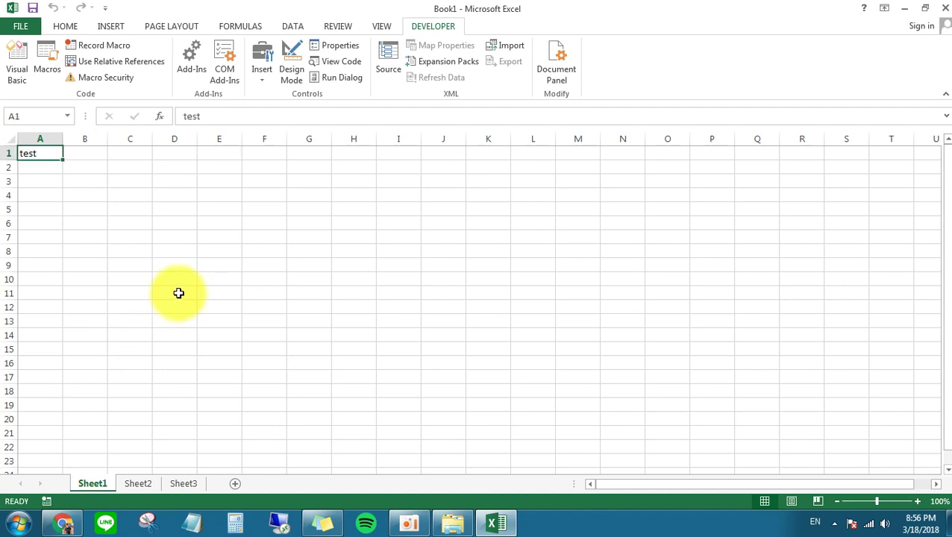
{"action": "key", "text": "Delete"}
{"action": "left_click", "coordinate": [138, 483]}
{"action": "left_click", "coordinate": [183, 484]}
{"action": "left_click", "coordinate": [93, 483]}
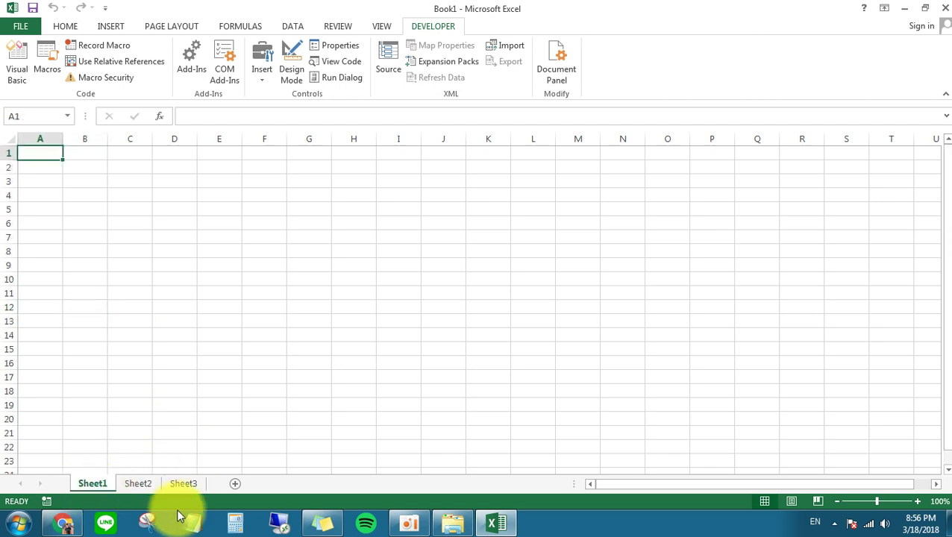
Step: Recheck A1 at the top of Sheet3, then finish on Sheet1
{"action": "left_click", "coordinate": [182, 483]}
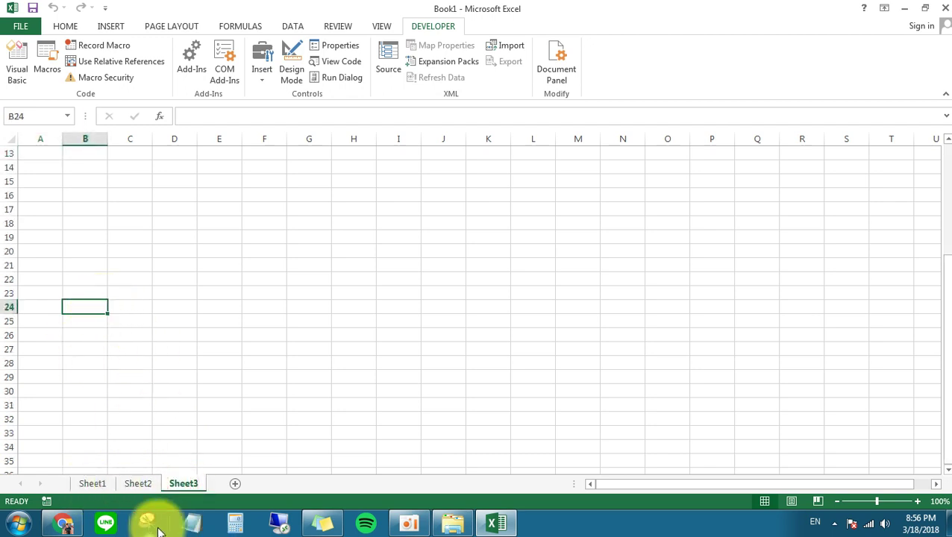
{"action": "scroll", "coordinate": [37, 173], "scroll_direction": "up", "scroll_amount": 4}
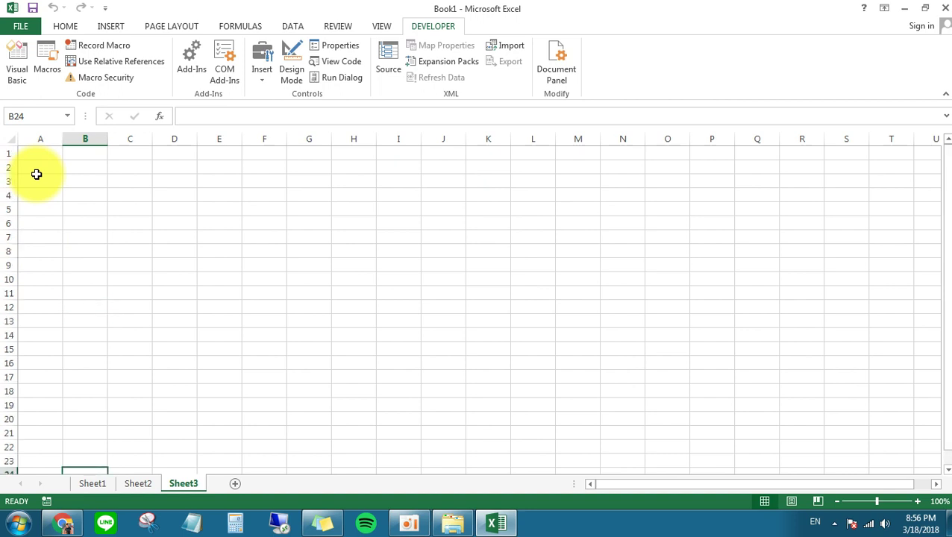
{"action": "left_click", "coordinate": [37, 153]}
{"action": "left_click", "coordinate": [94, 483]}
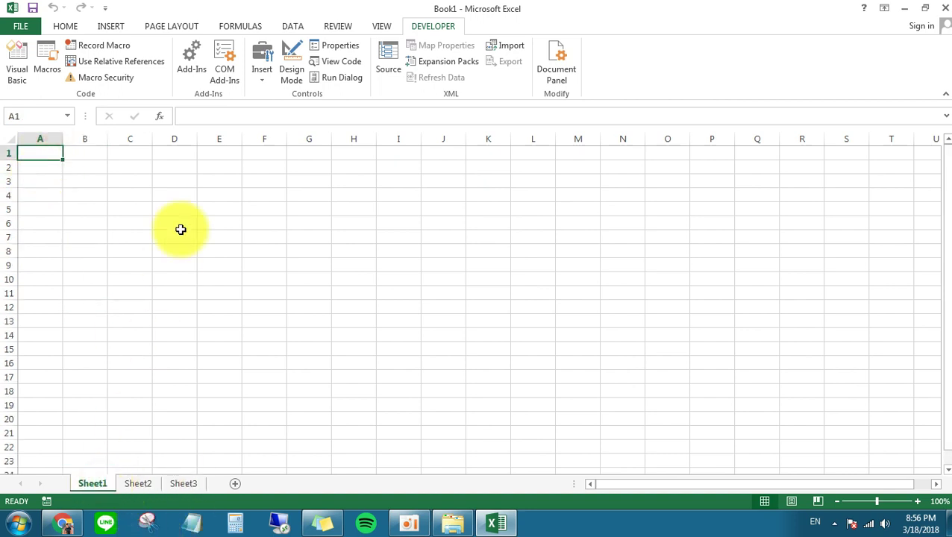